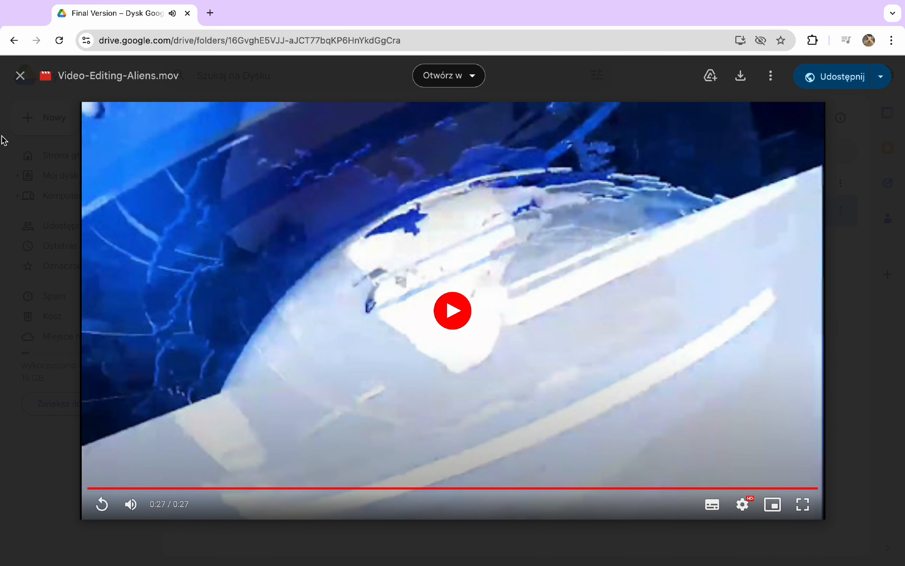
Step: Close the Video-Editing-Aliens.mov preview and open the Used Clips folder inside Video Editing
left_click(20, 76)
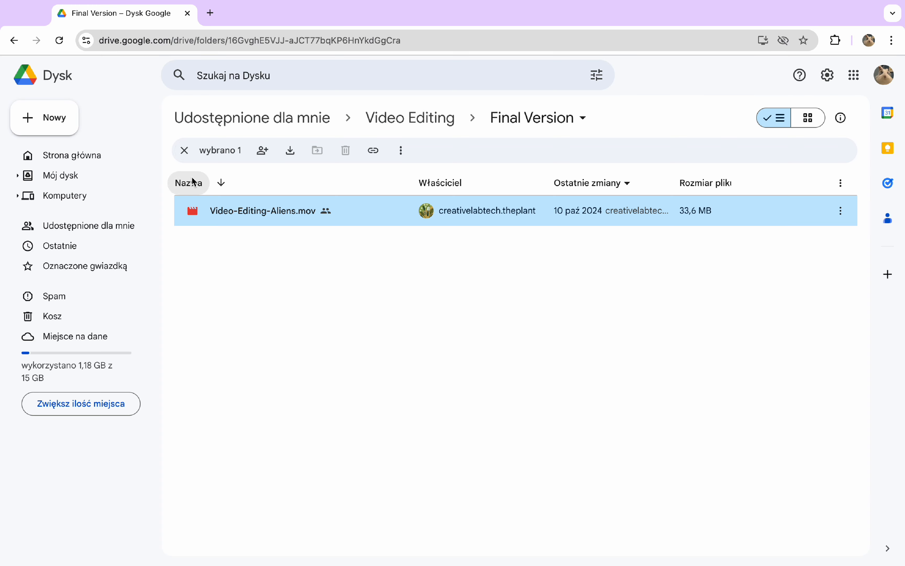
left_click(410, 118)
double_click(273, 211)
Step: Download VID04-UFO.mp4, VID03-GreenScreenJournalist.mp4, VID02-NewsAnchors.mp4, VID01-Breaking News.mp4 and IMG04-class.jpg
left_click(773, 210)
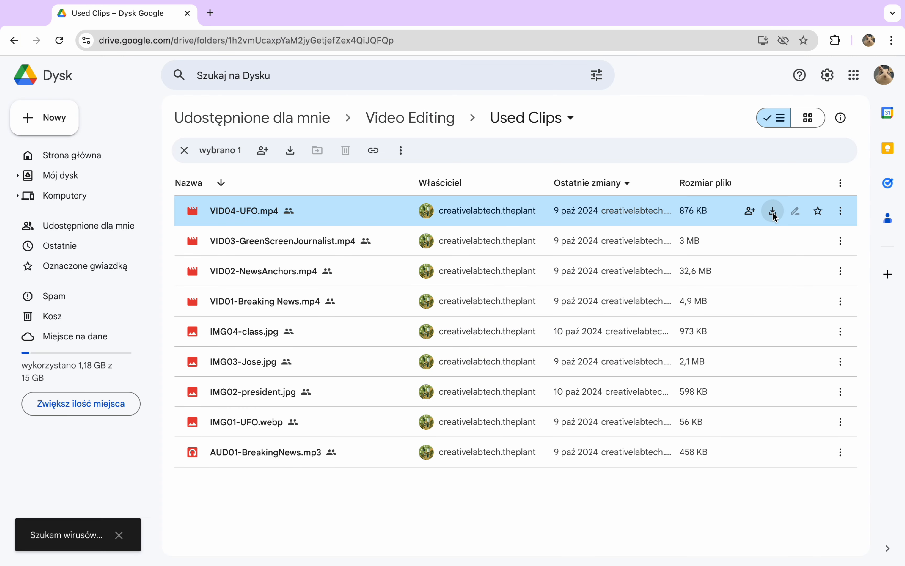
left_click(773, 241)
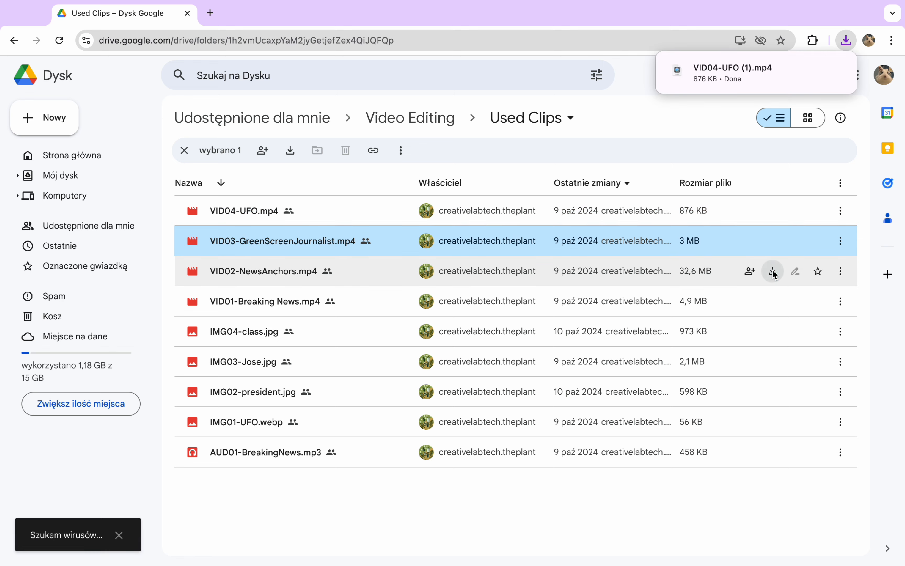
left_click(773, 270)
left_click(773, 301)
left_click(773, 332)
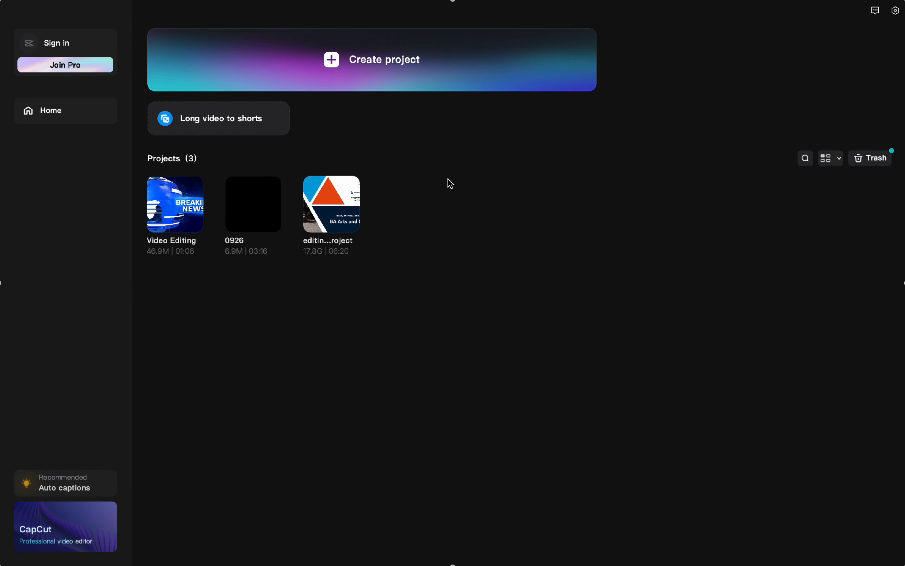
Step: Create a new project in CapCut and import the CapCut editing workshop folder from the Desktop
left_click(414, 73)
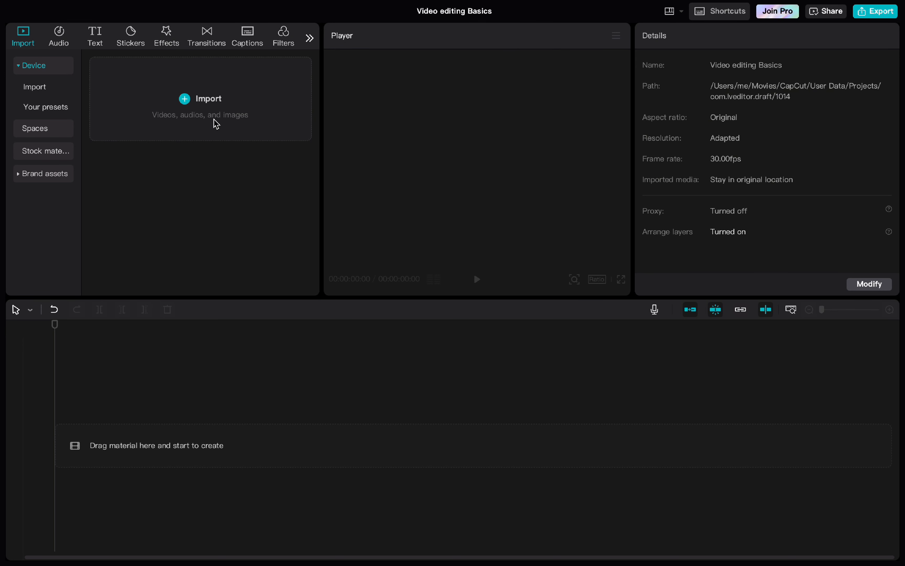
left_click(216, 123)
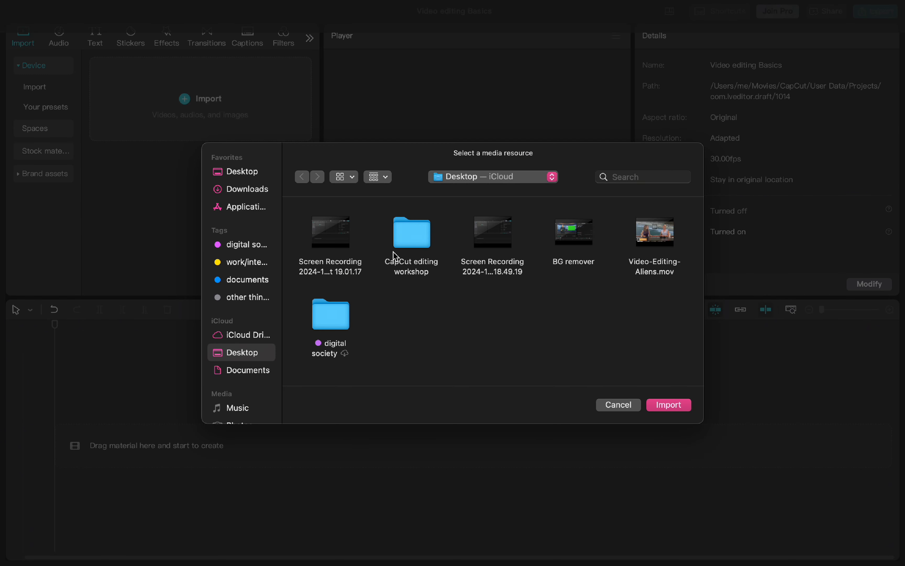
double_click(421, 234)
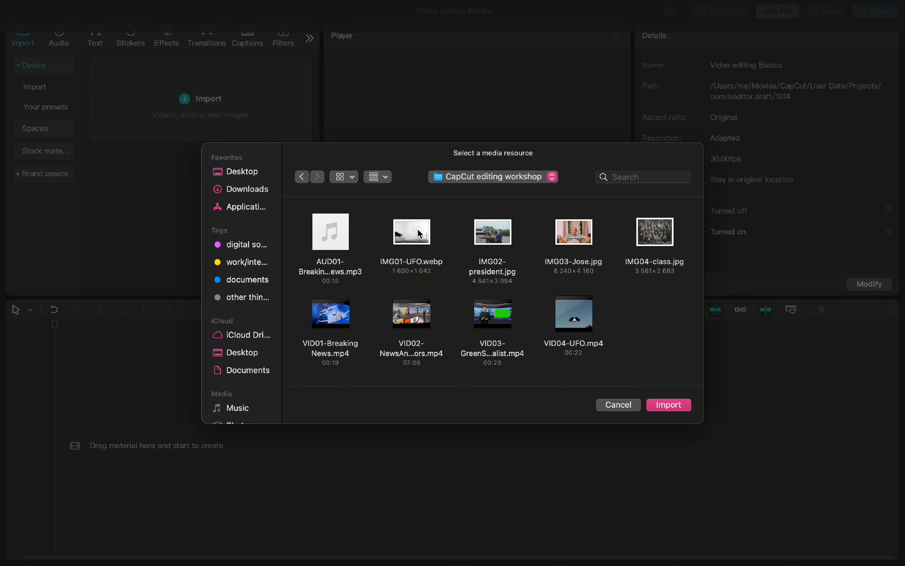
left_click(672, 405)
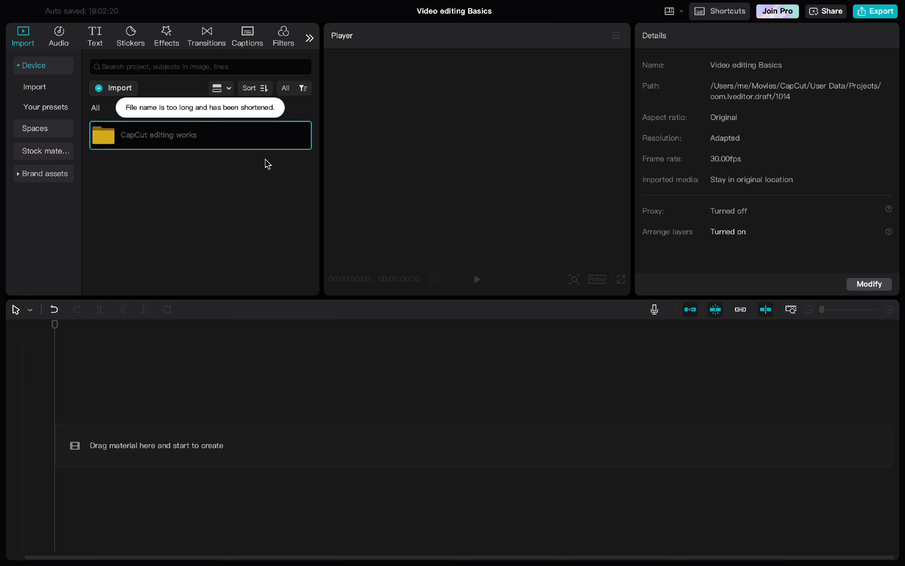
Step: Open the imported CapCut editing works media folder and browse to its video clips
double_click(151, 139)
scroll(169, 217, "down", 5)
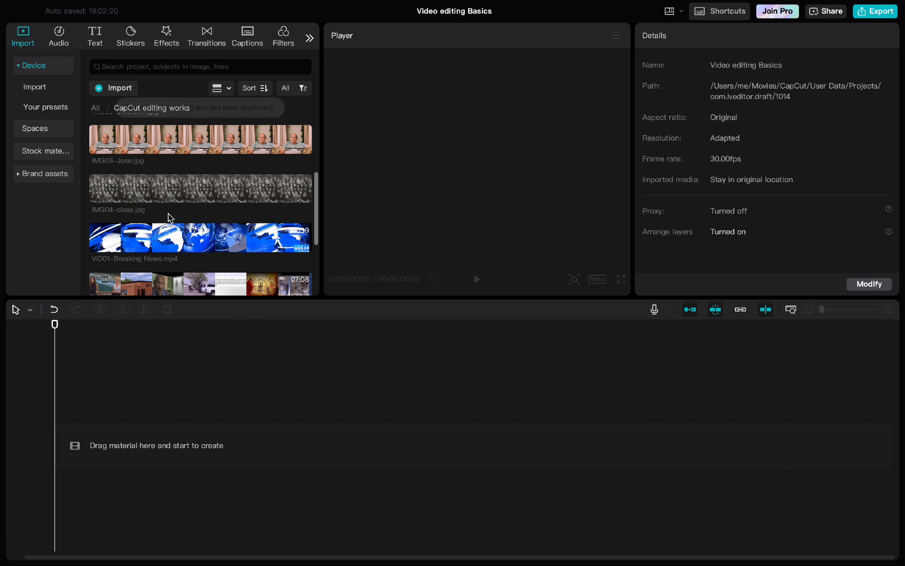
scroll(171, 218, "down", 3)
left_click(171, 218)
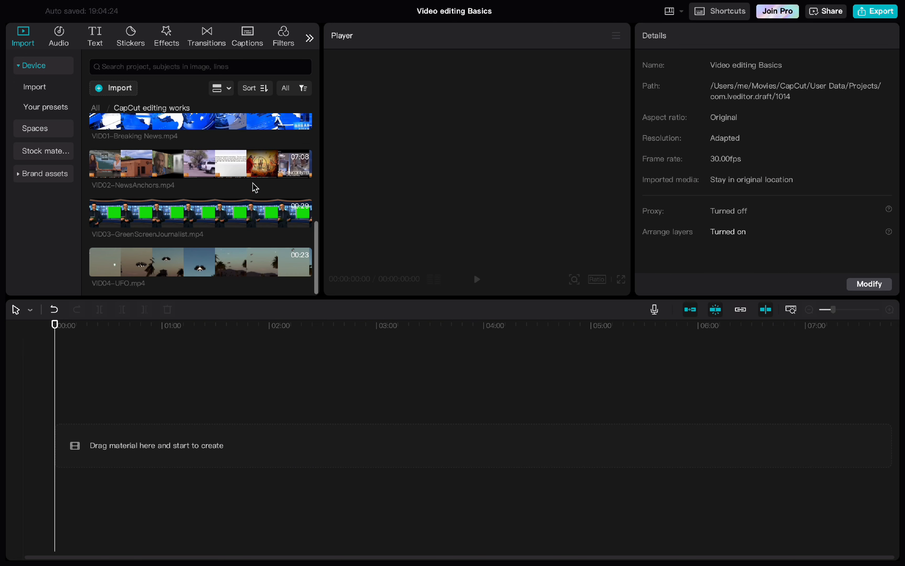
Step: Add VID02-NewsAnchors.mp4 to the timeline and place VID03-GreenScreenJournalist.mp4 on a track above it
mouse_move(305, 176)
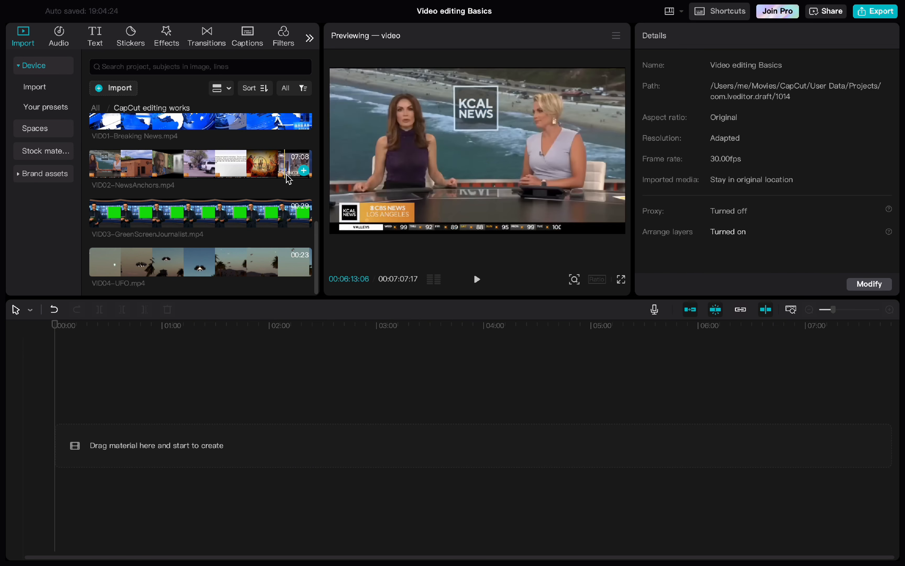
left_click(304, 172)
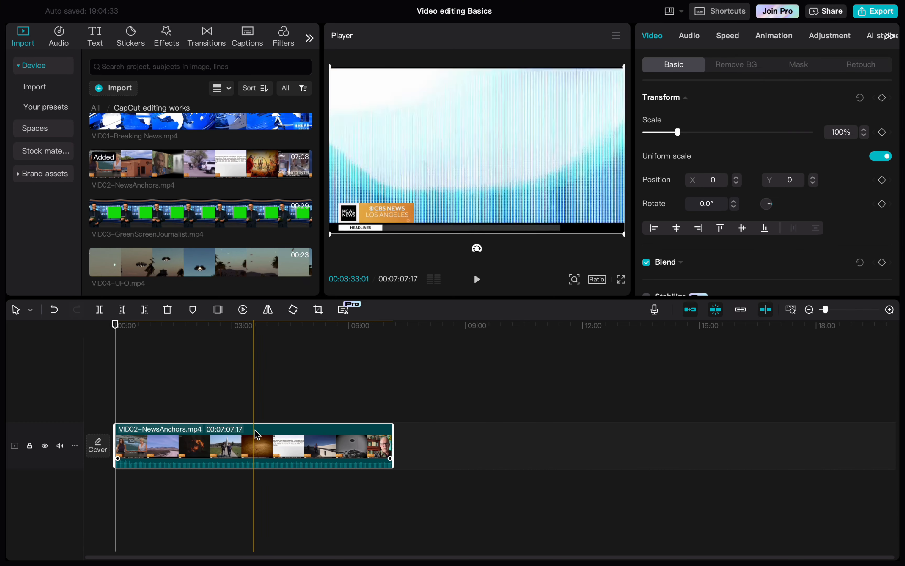
left_click_drag(252, 215, 224, 402)
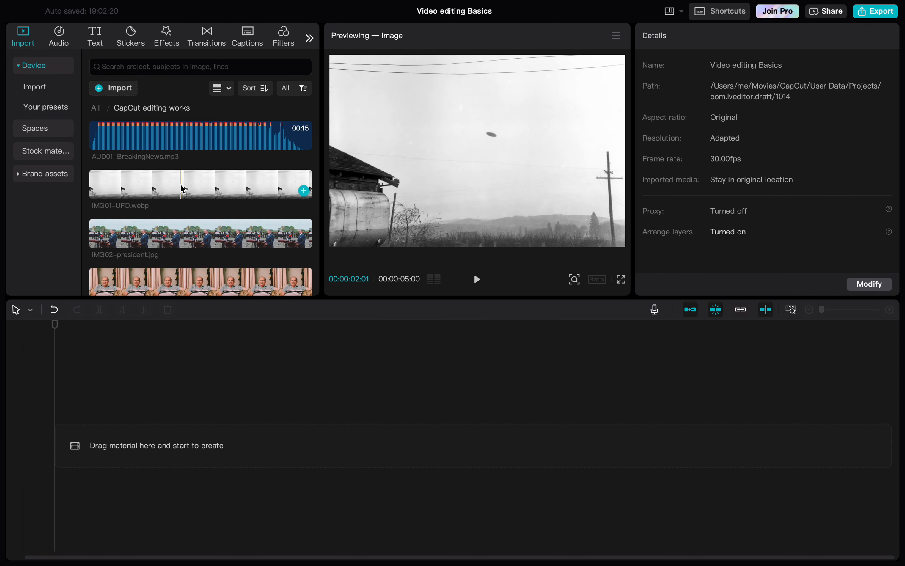
Step: Place VID01-Breaking News.mp4 at the start of the empty timeline and VID02-NewsAnchors.mp4 directly after it
scroll(182, 188, "down", 5)
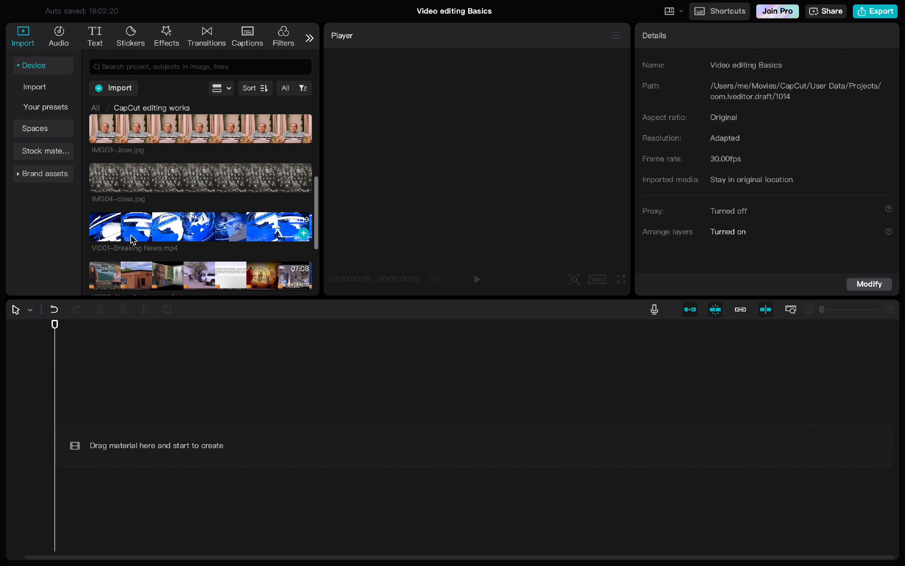
left_click_drag(134, 240, 115, 445)
scroll(182, 224, "down", 3)
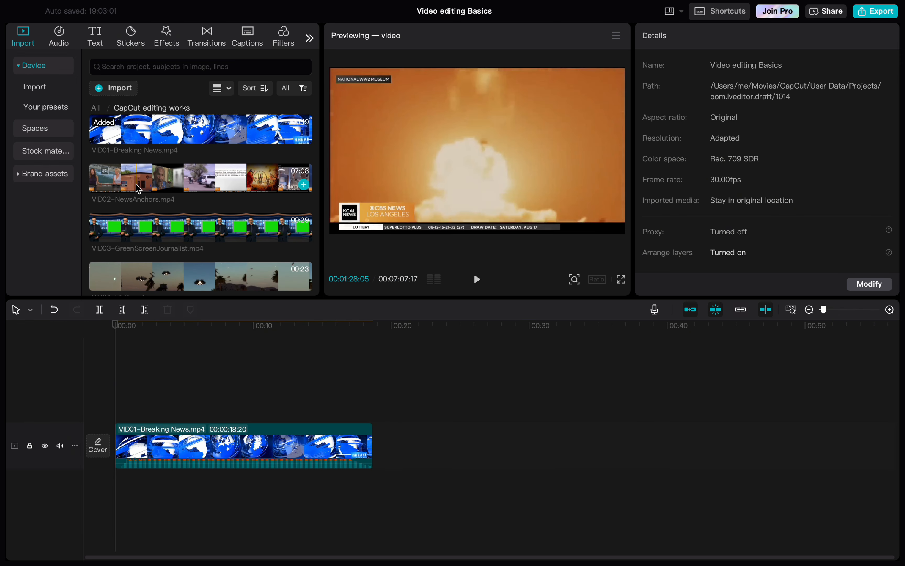
left_click_drag(138, 189, 373, 447)
Step: Place VID03-GreenScreenJournalist.mp4 on a separate track above VID02-NewsAnchors.mp4, starting at about 00:35
scroll(373, 449, "right", 6)
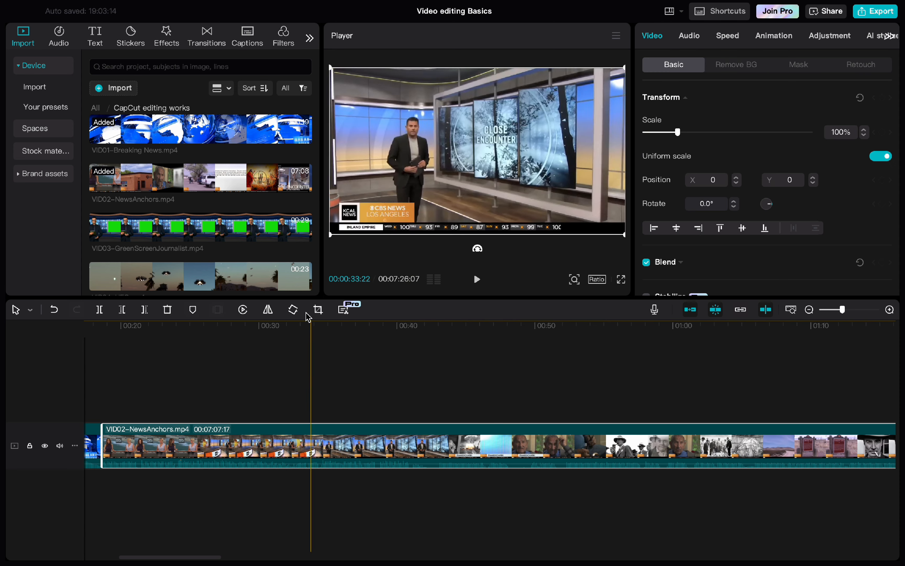
left_click_drag(243, 244, 473, 406)
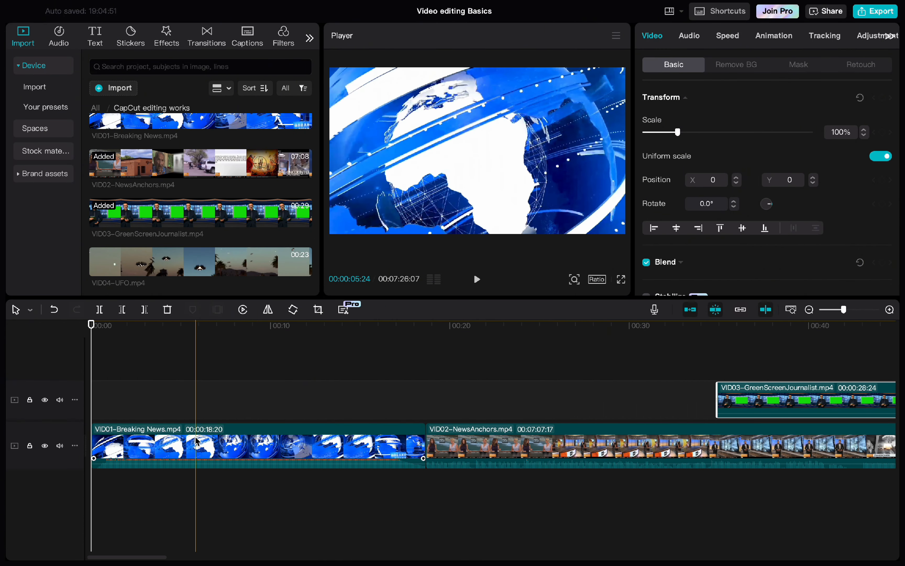
Step: Lower the audio volume of the VID01-Breaking News.mp4 clip directly on the timeline
scroll(197, 442, "up", 5)
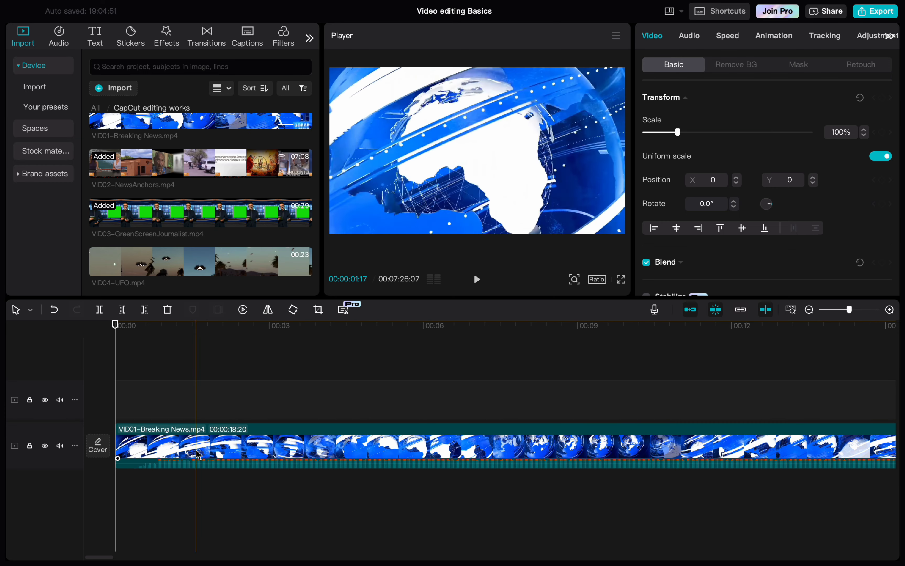
left_click(216, 465)
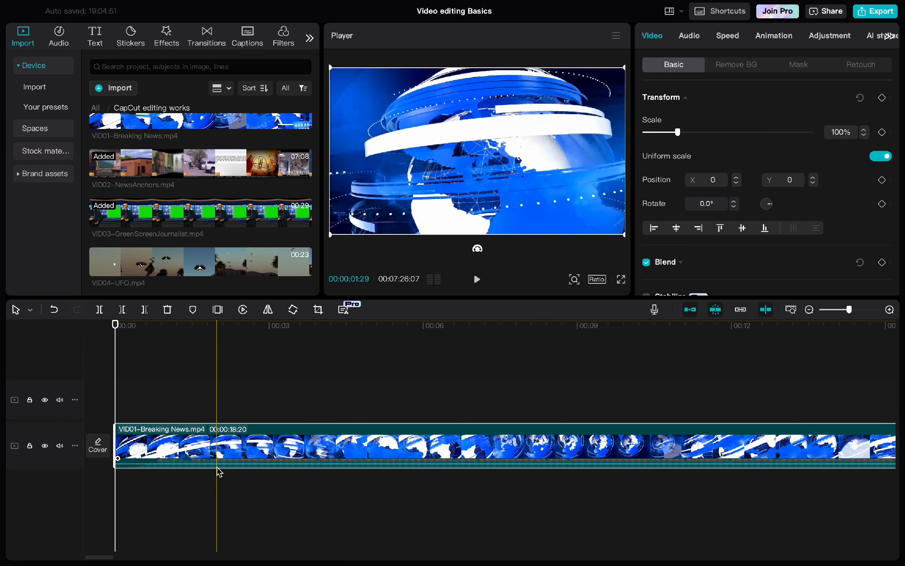
scroll(218, 465, "right", 2)
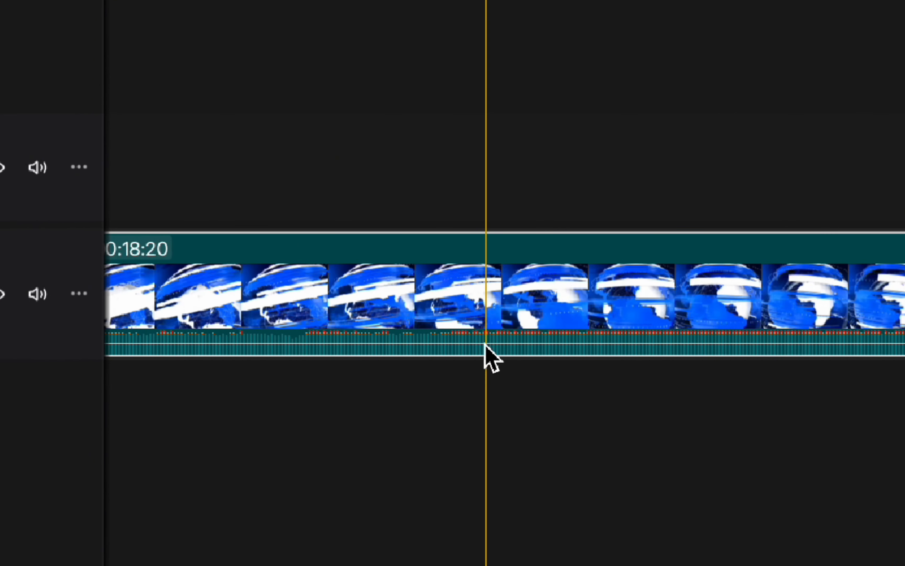
left_click_drag(485, 343, 483, 398)
mouse_move(491, 362)
left_mouse_down()
mouse_move(493, 342)
mouse_move(489, 347)
left_mouse_up()
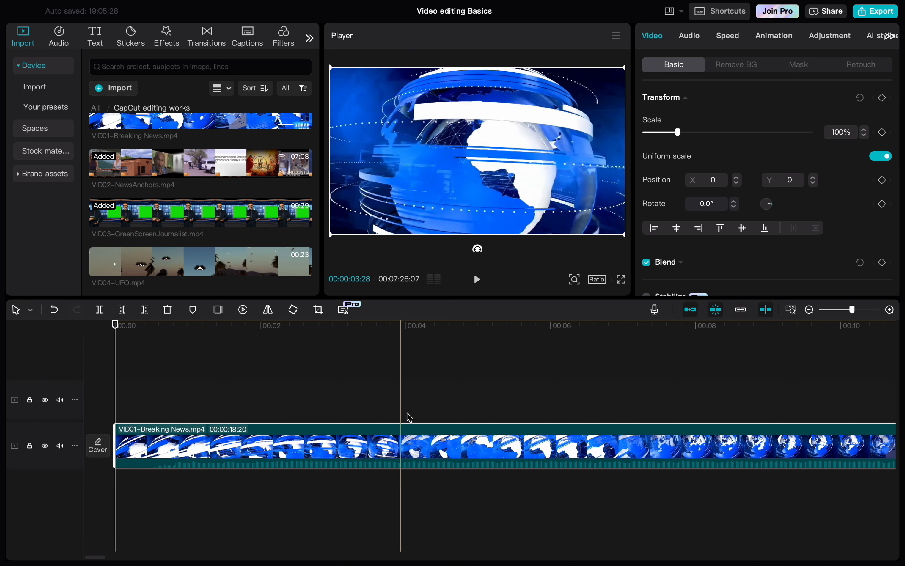
Step: Cut away everything before 00:00:14:00 in the VID01-Breaking News.mp4 clip and play the result
scroll(369, 373, "right", 10)
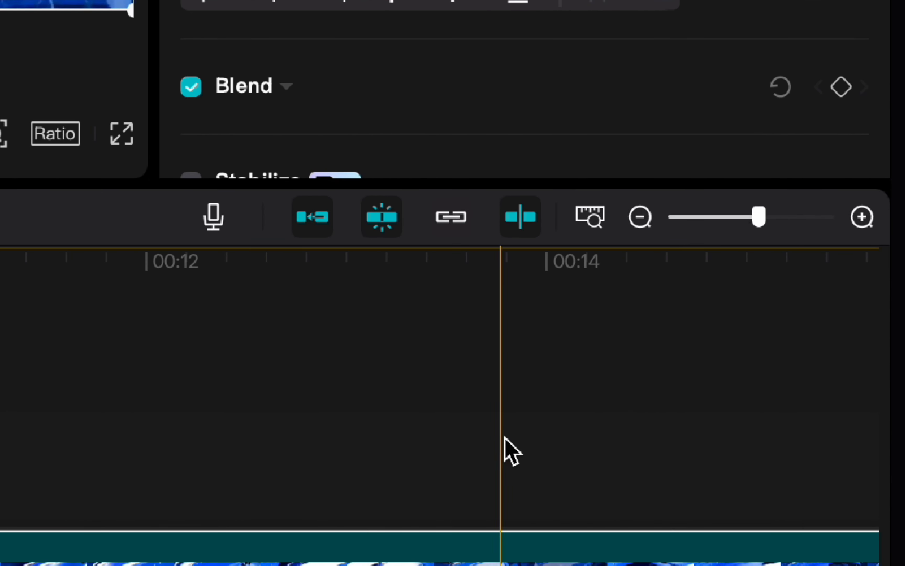
left_click(549, 443)
left_click(549, 557)
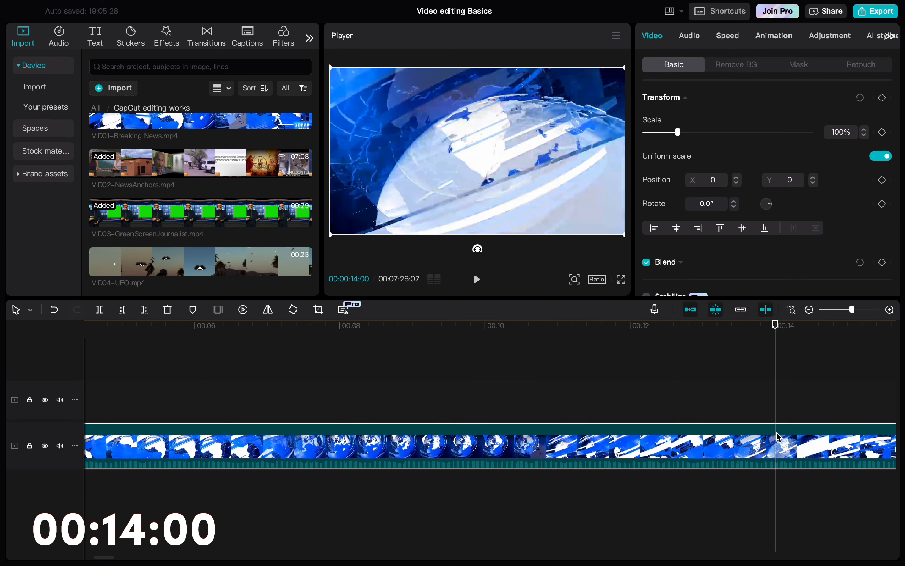
scroll(778, 437, "right", 7)
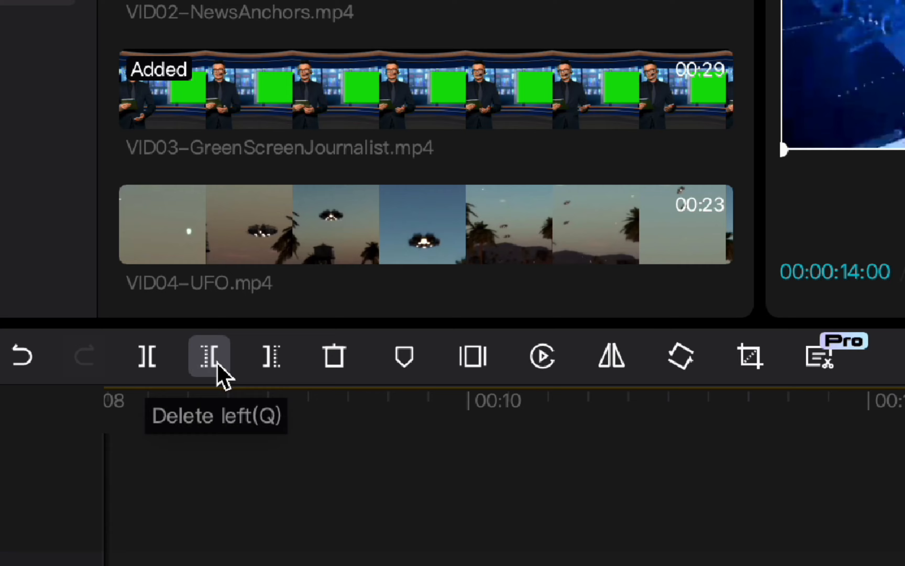
left_click(218, 365)
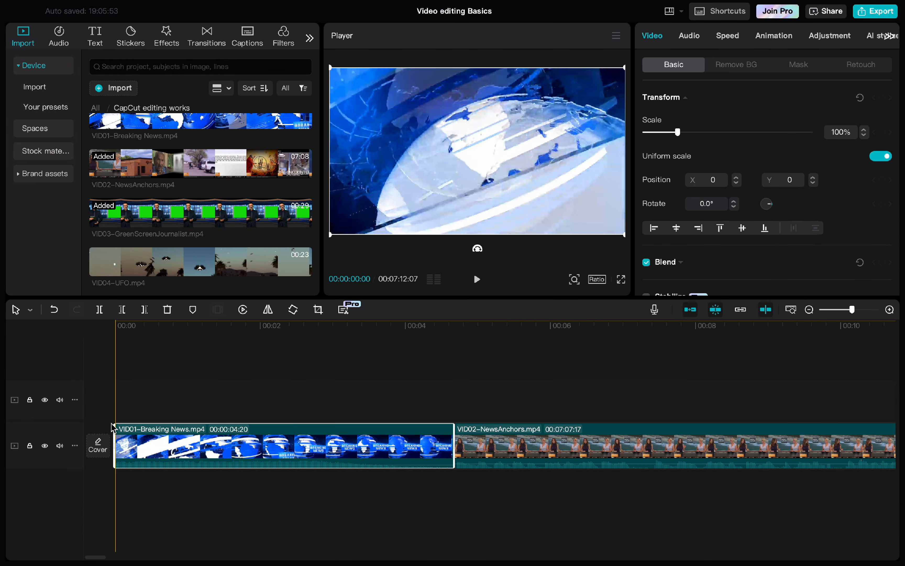
key("space")
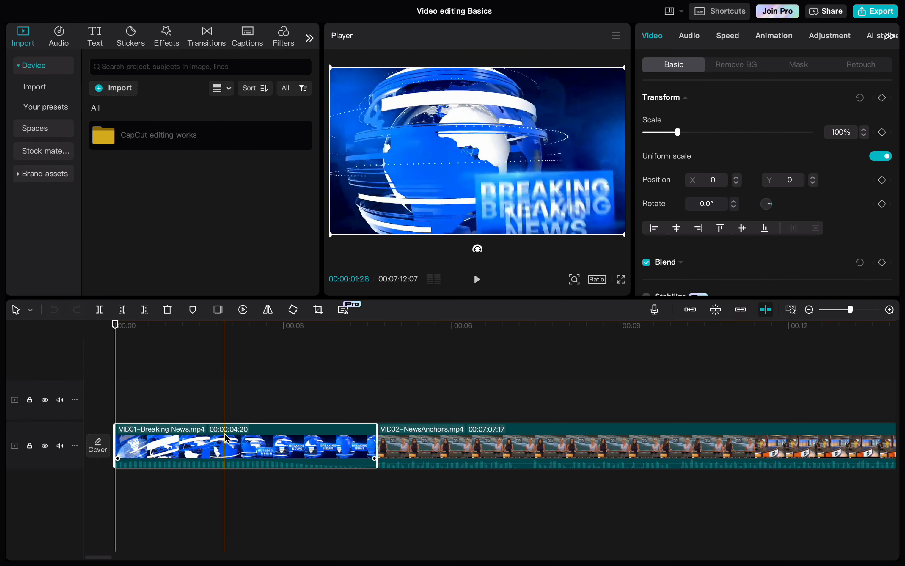
Step: Cut away the part of the VID02-NewsAnchors.mp4 clip that lies after 00:00:28:00 on the timeline
left_click(419, 436)
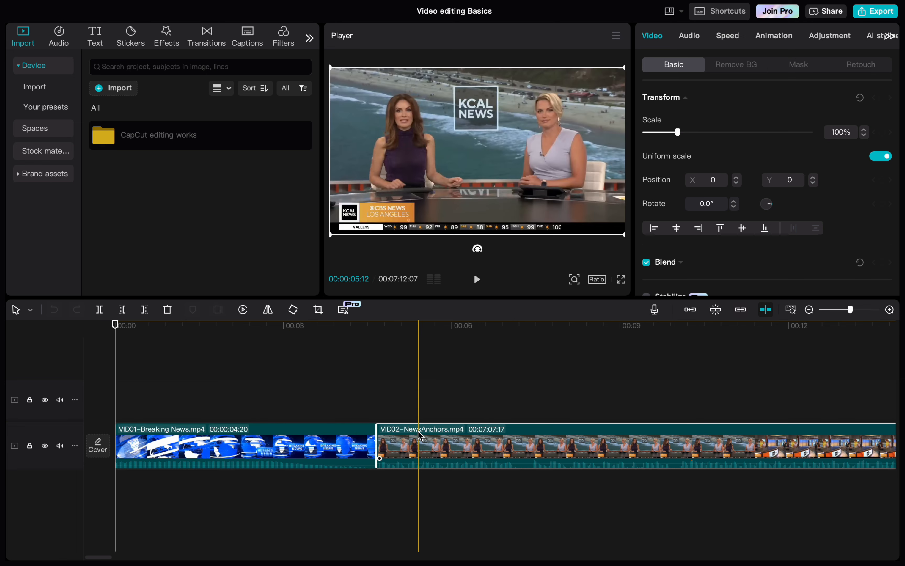
left_click(432, 402)
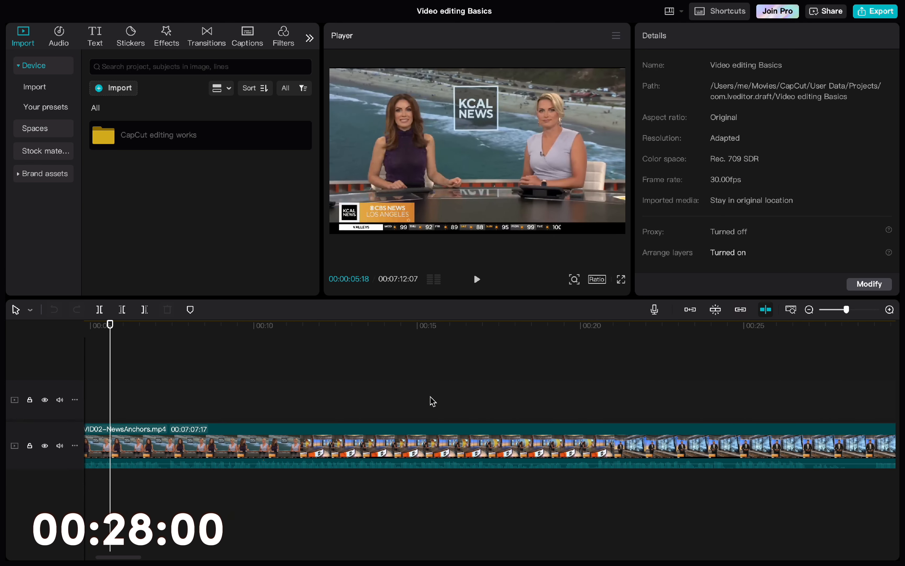
scroll(431, 397, "down", 3)
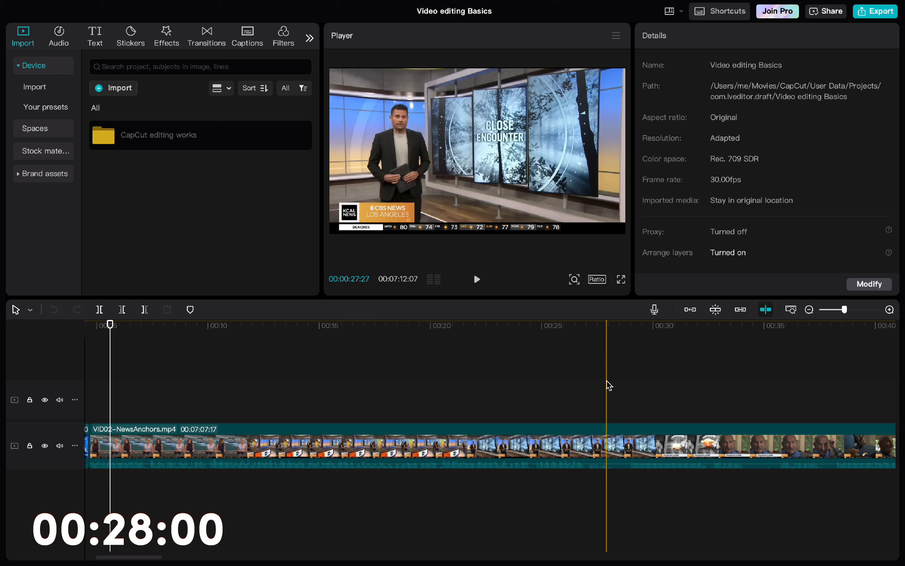
left_click(607, 382)
mouse_move(607, 386)
left_mouse_down()
mouse_move(619, 385)
mouse_move(609, 385)
left_mouse_up()
left_click(611, 441)
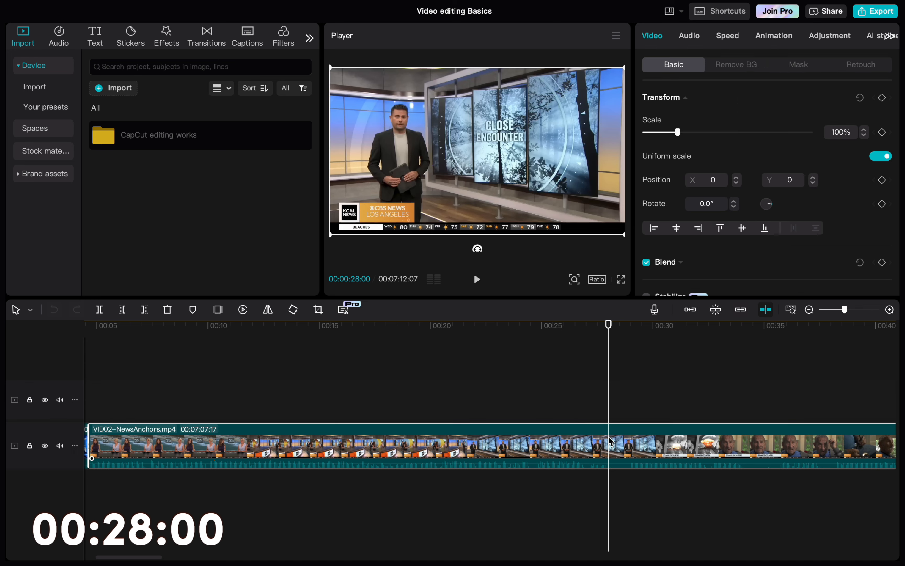
scroll(610, 440, "right", 3)
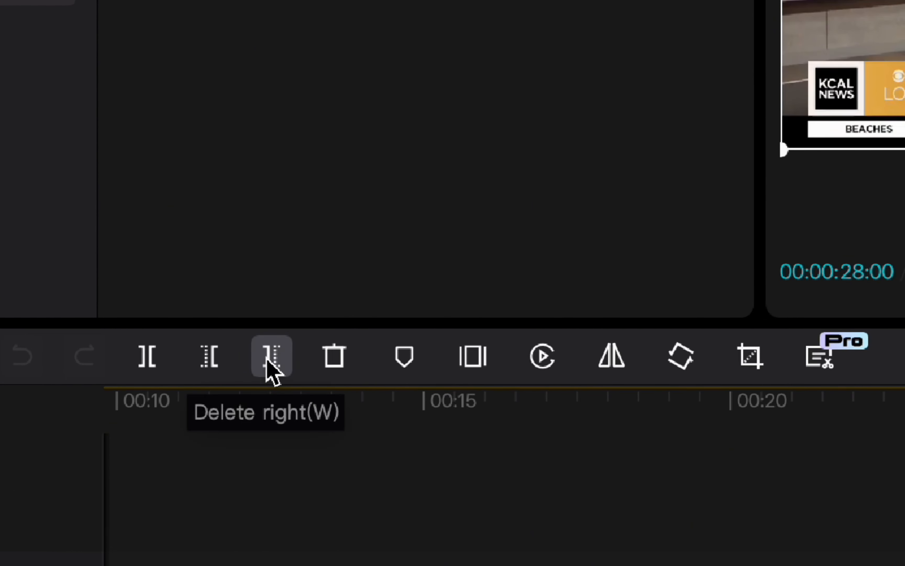
left_click(269, 361)
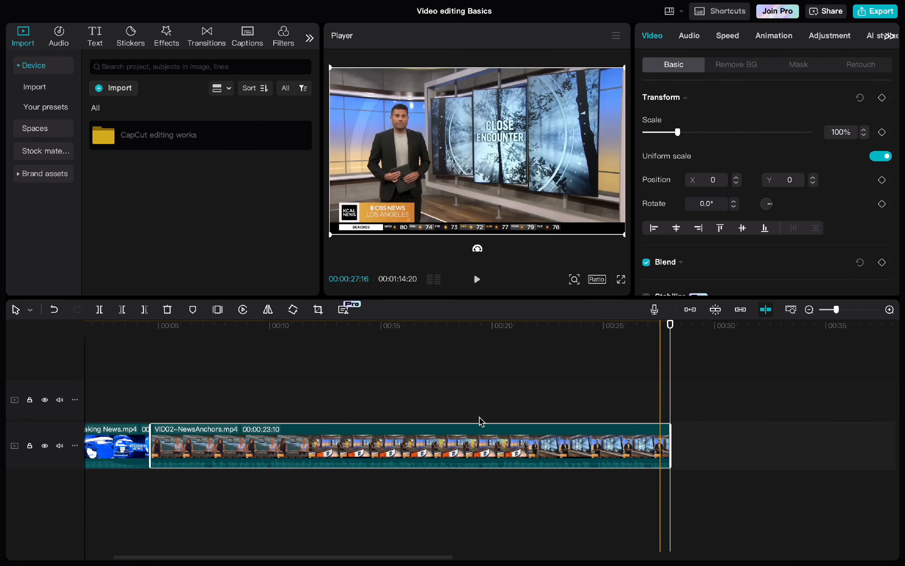
Step: Move VID01-Breaking News.mp4 to the track above and shift VID02-NewsAnchors.mp4 earlier to start at 00:00:04:00 beneath it
scroll(481, 422, "left", 3)
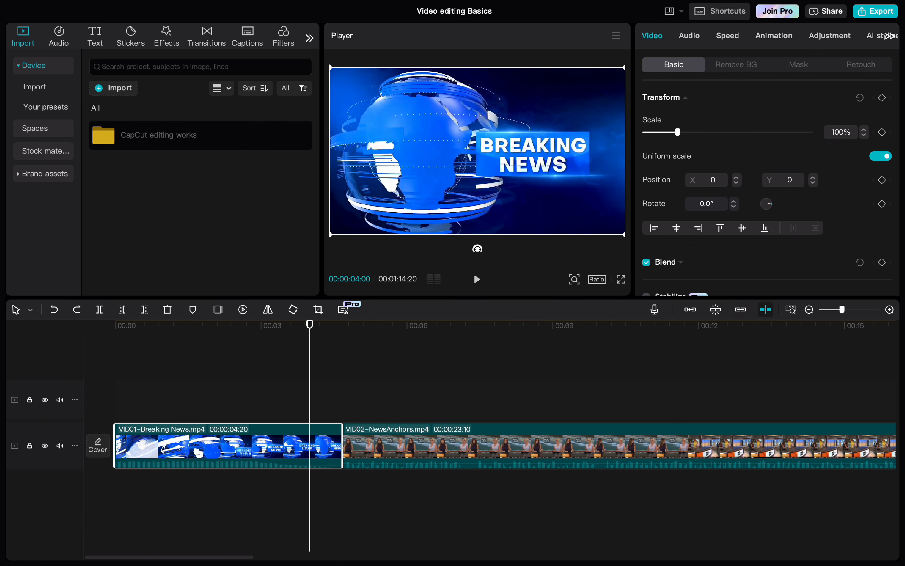
left_click_drag(305, 438, 310, 378)
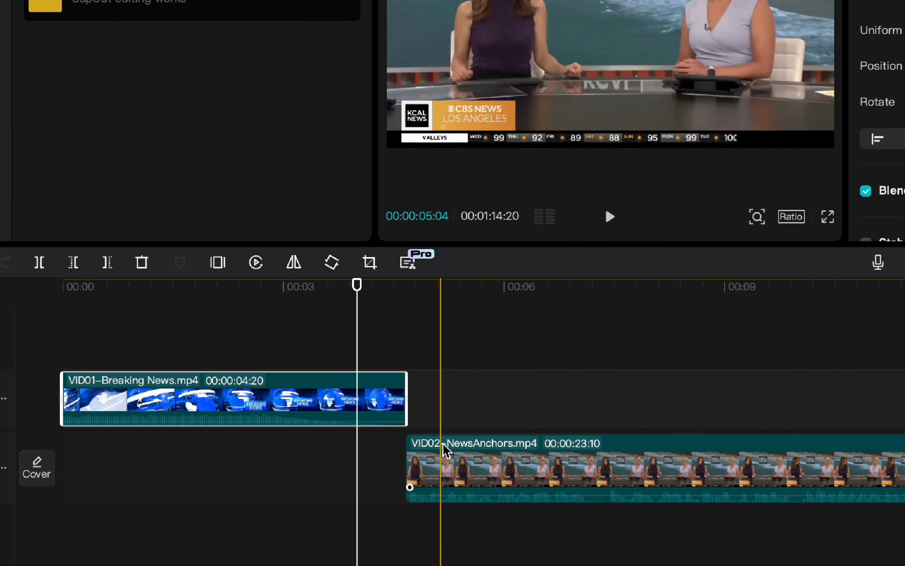
left_click_drag(445, 447, 403, 453)
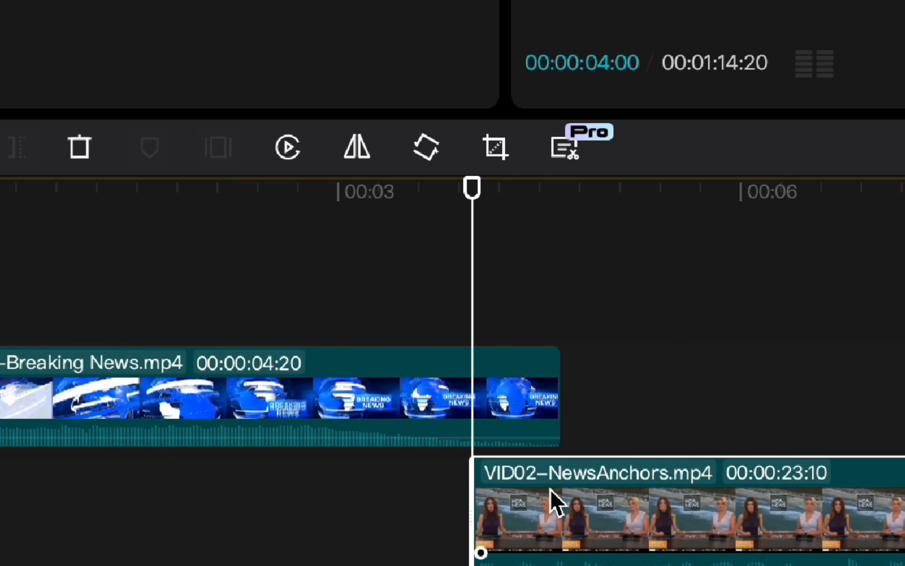
Step: Play the timeline from the start to review how VID01-Breaking News.mp4 overlaps the beginning of VID02-NewsAnchors.mp4
left_click_drag(554, 494, 553, 499)
scroll(406, 471, "up", 3)
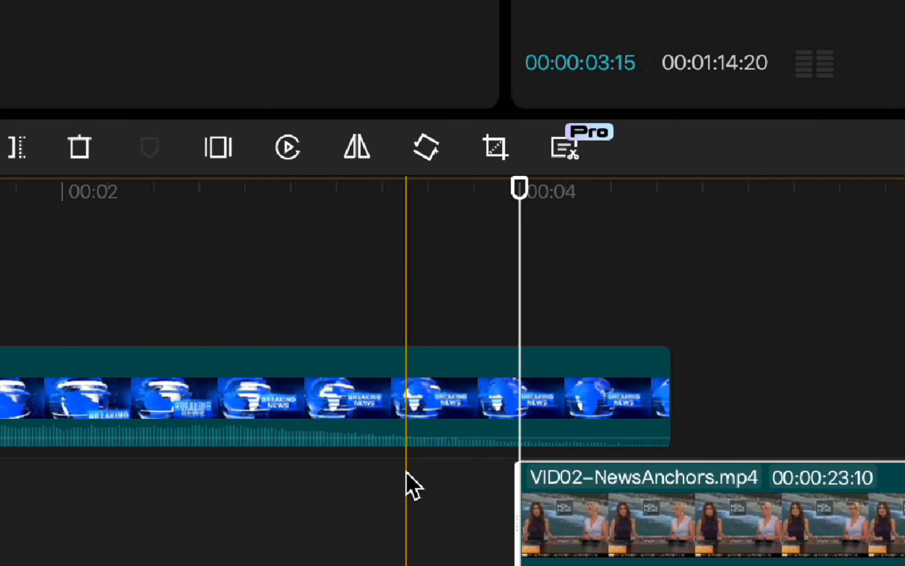
scroll(406, 471, "down", 1)
left_click(337, 515)
left_click(119, 543)
key("space")
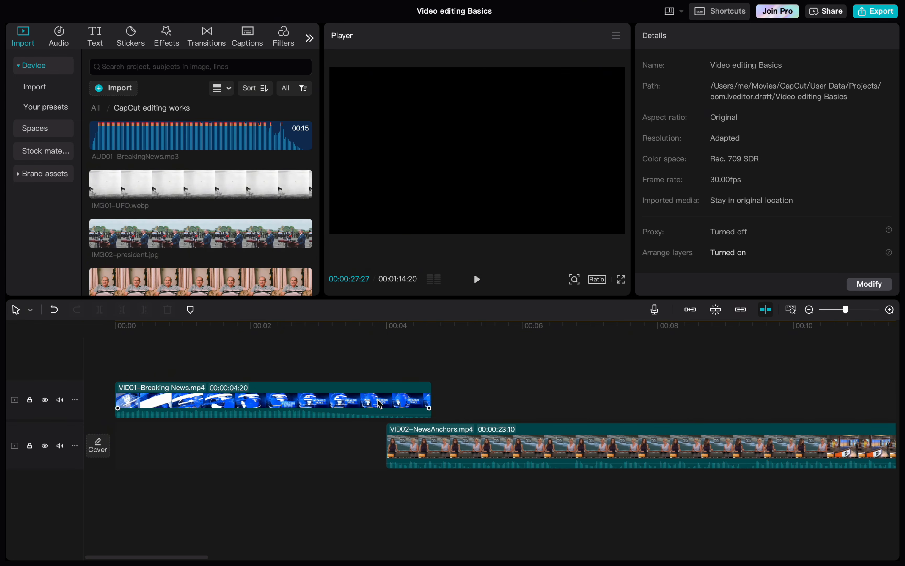
left_click(381, 405)
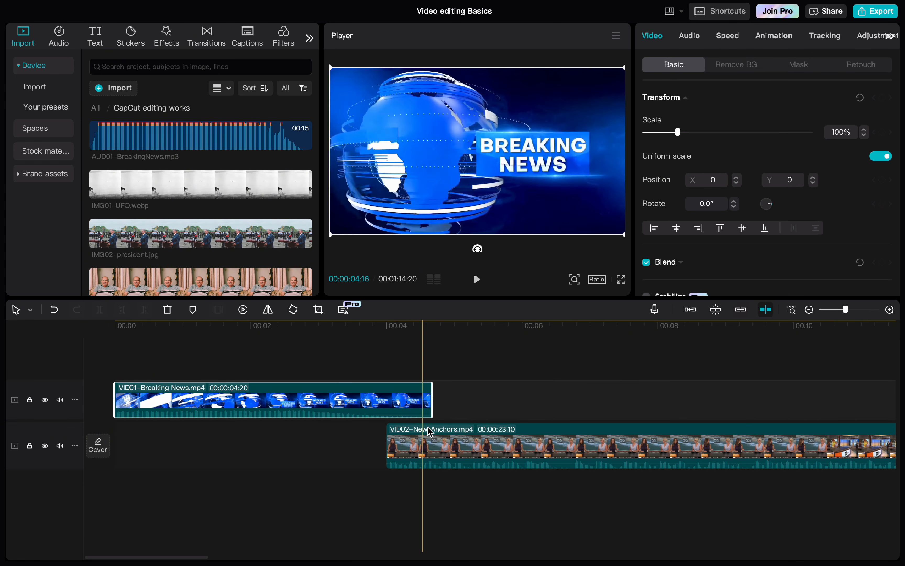
left_click(432, 440)
Step: Move VID03-GreenScreenJournalist.mp4 to the track above, overlapping the end of VID02-NewsAnchors.mp4
scroll(432, 442, "right", 20)
scroll(431, 445, "down", 10)
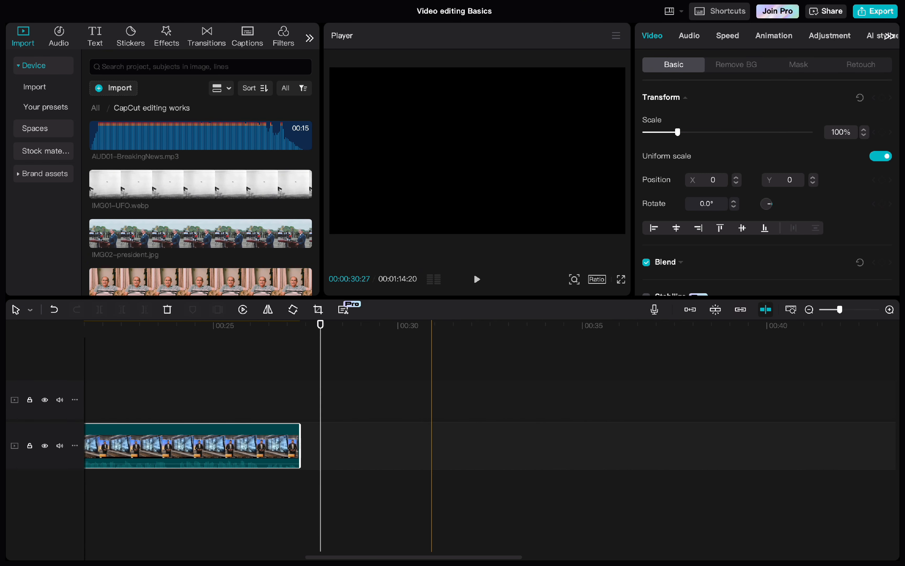
left_click_drag(745, 401, 330, 406)
scroll(330, 406, "left", 5)
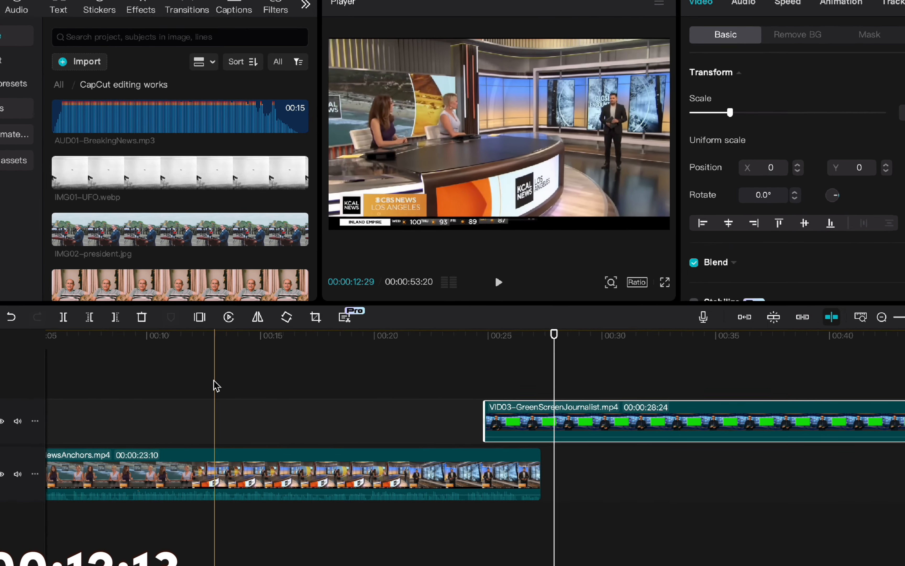
Step: Shift VID03-GreenScreenJournalist.mp4 earlier so it starts at 00:00:12:13 above the news anchors clip, and play the result
scroll(230, 364, "left", 4)
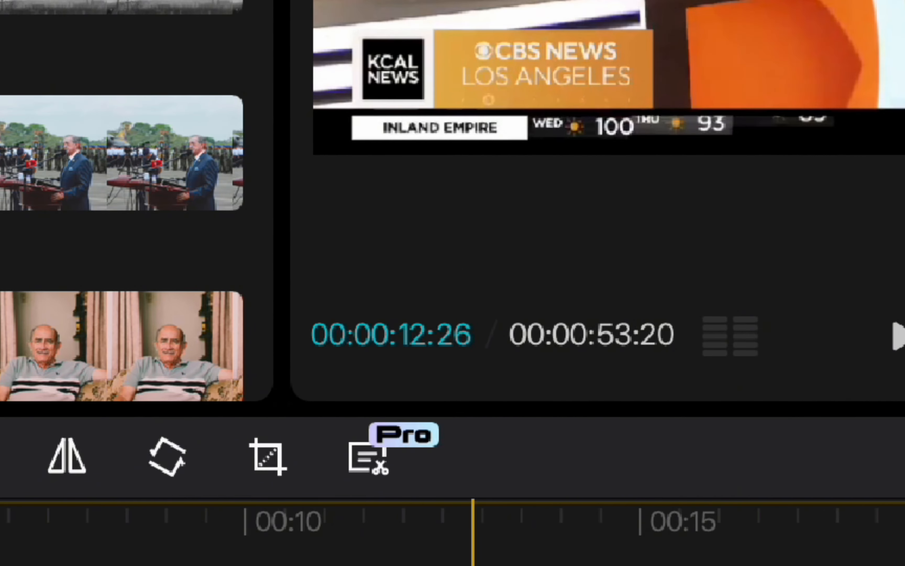
left_click(388, 414)
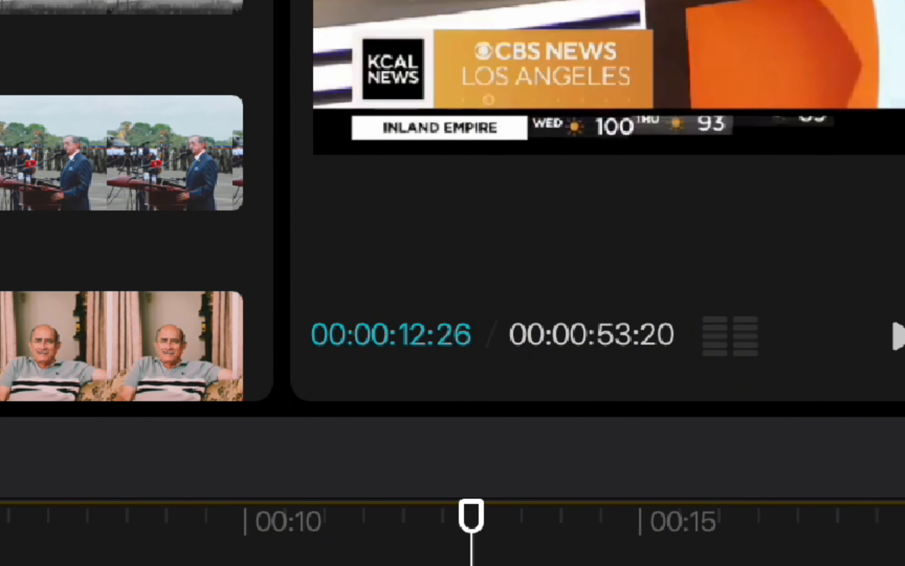
key("Left")
key("Left")
key("Left")
key("Left")
key("Left")
key("Left")
key("Left")
key("Left")
key("Left")
key("Left")
key("Left")
key("Left")
key("Left")
key("Left")
key("Left")
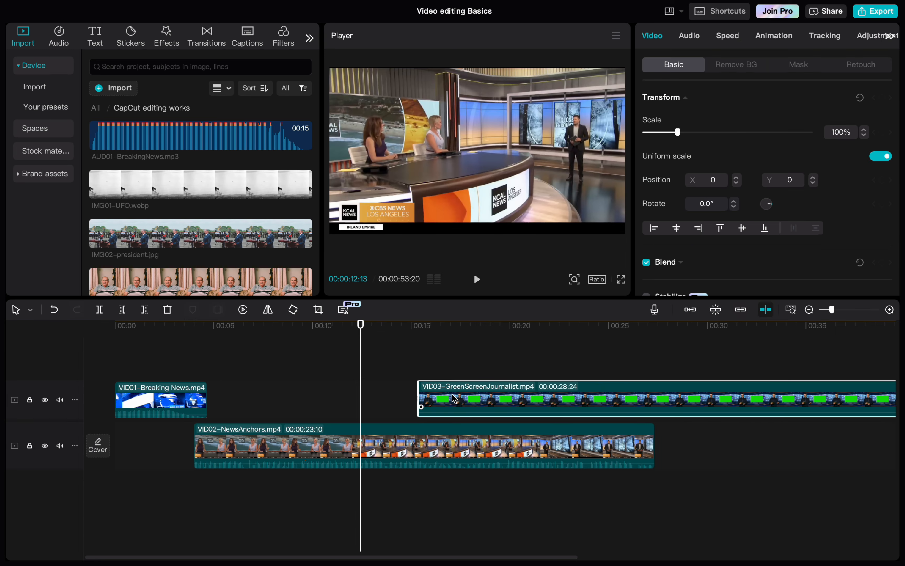
left_click_drag(462, 400, 403, 402)
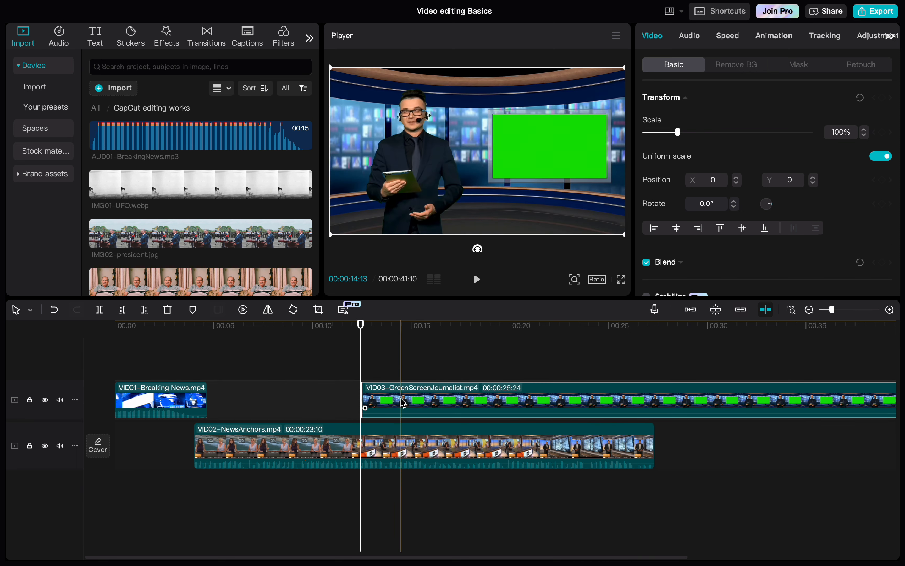
left_click(256, 402)
key("space")
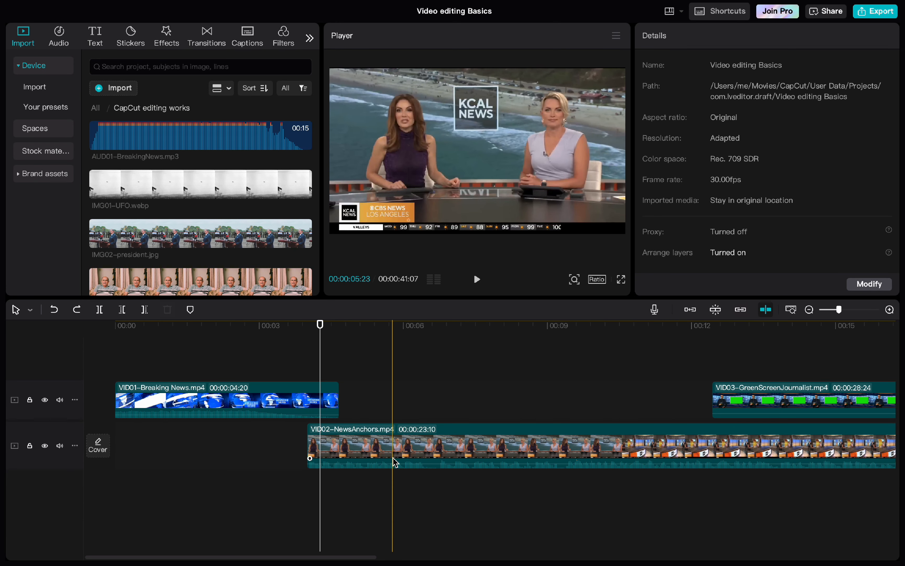
Step: Examine the copyright check and the music categories offered in the audio library
left_click(66, 44)
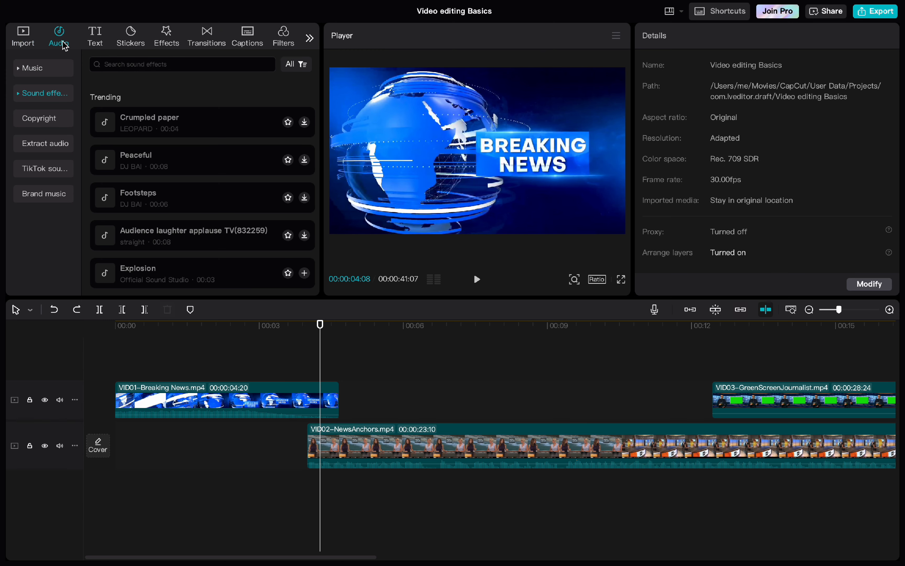
left_click(64, 130)
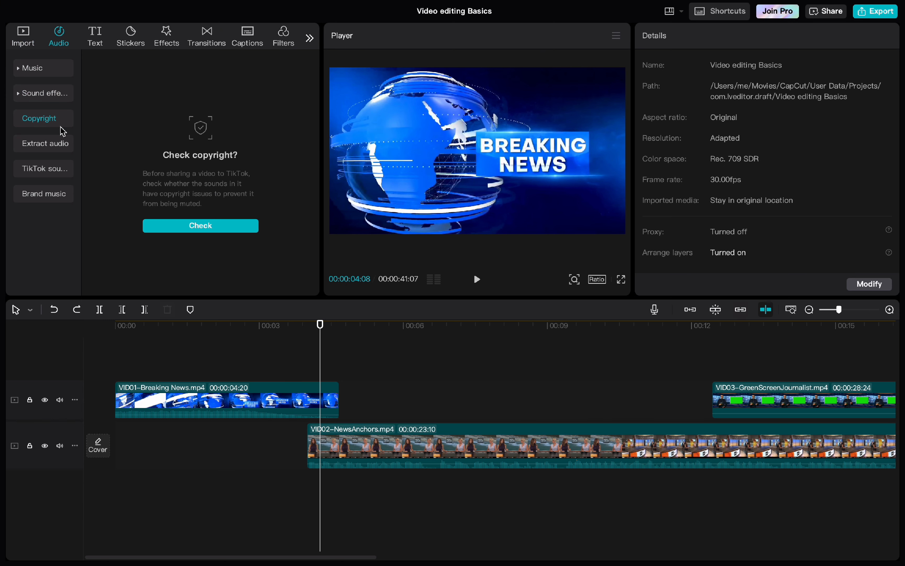
left_click(54, 75)
scroll(33, 187, "down", 5)
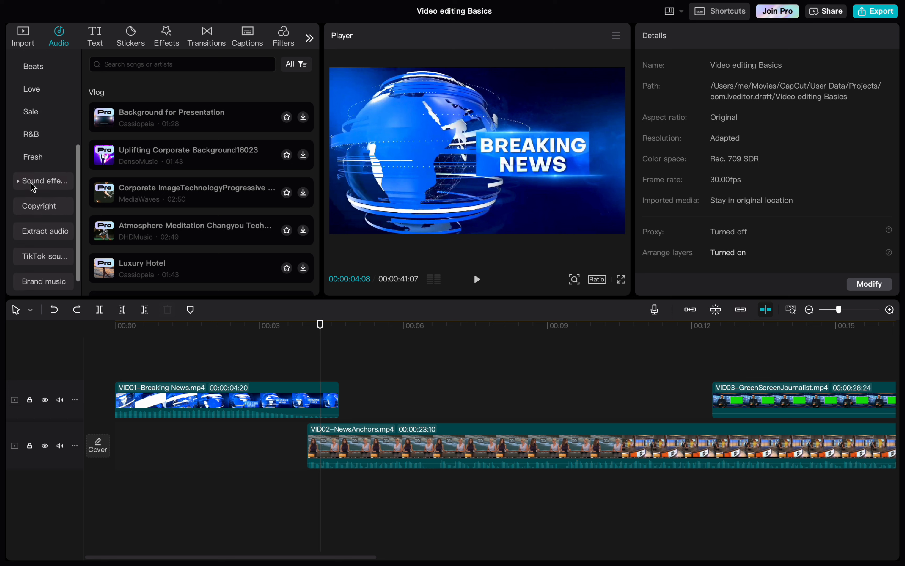
scroll(31, 186, "up", 4)
scroll(41, 123, "up", 1)
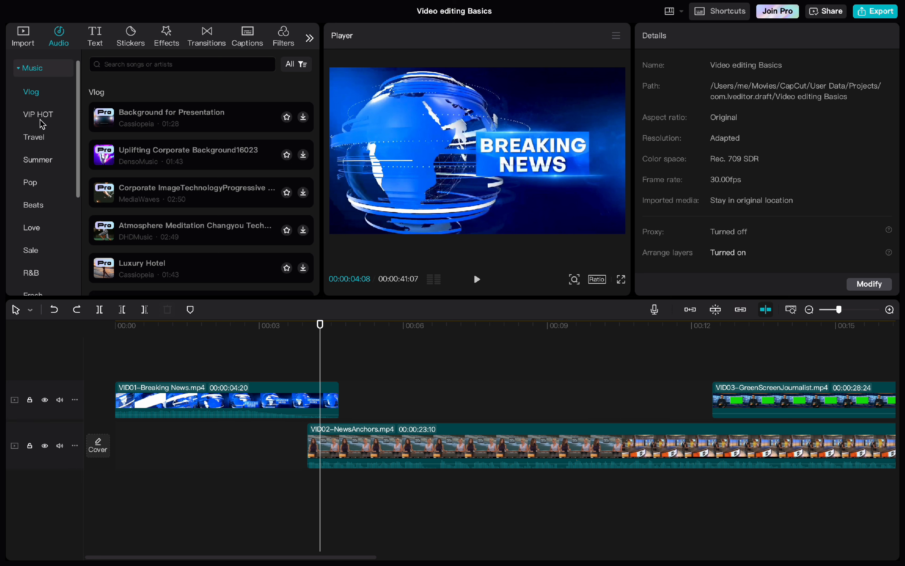
Step: Add AUD01-BreakingNews.mp3 beneath the video clips at the start of the timeline and turn the volume of VID01-Breaking News.mp4 fully down
left_click(28, 46)
left_click(170, 144)
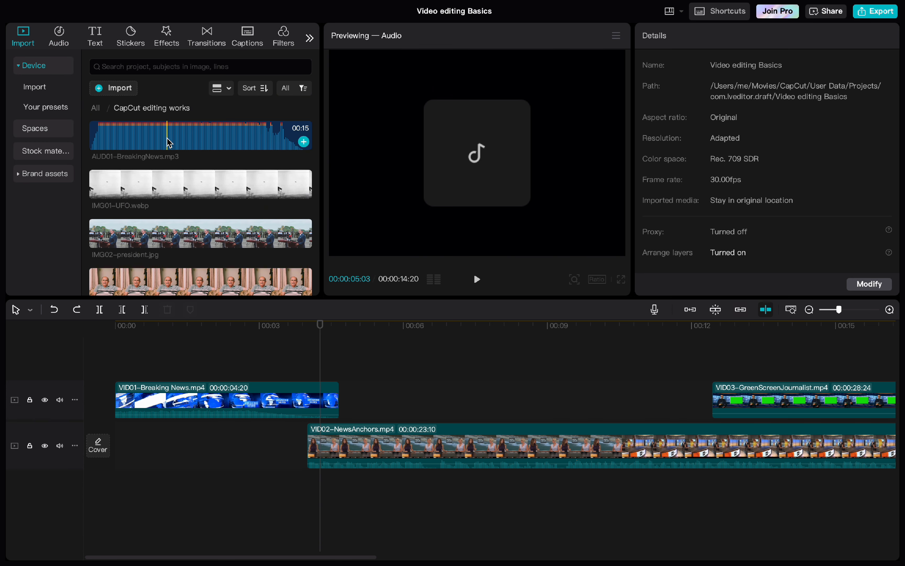
left_click_drag(169, 144, 113, 490)
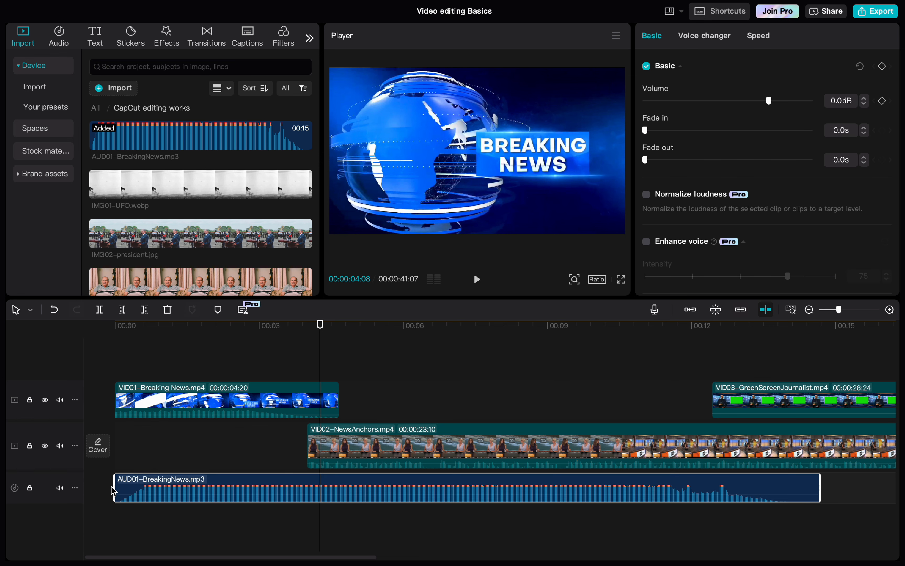
left_click_drag(166, 414, 167, 427)
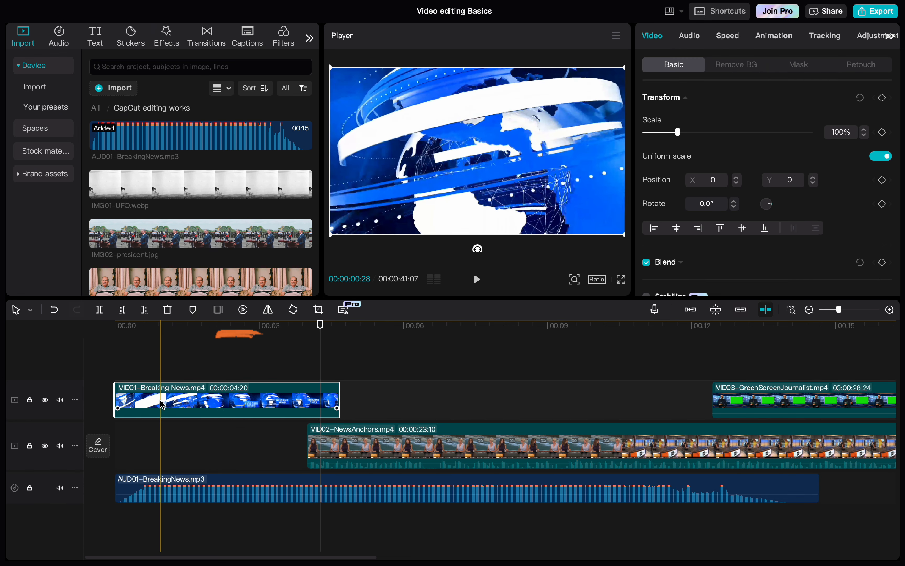
Step: Cut away everything before 00:00:09:06 in AUD01-BreakingNews.mp3, move the remaining audio to the timeline start and play it
scroll(162, 404, "up", 1)
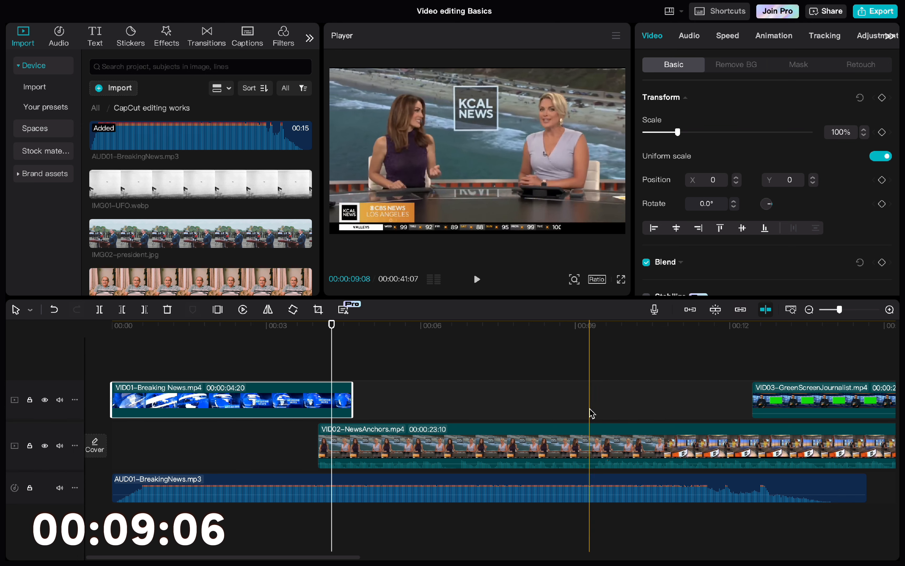
left_click(582, 412)
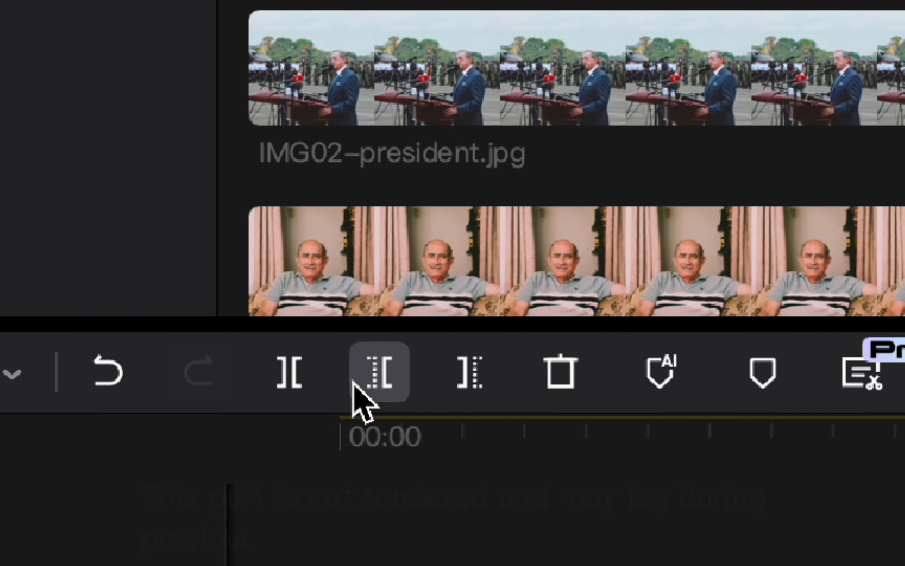
left_click(362, 381)
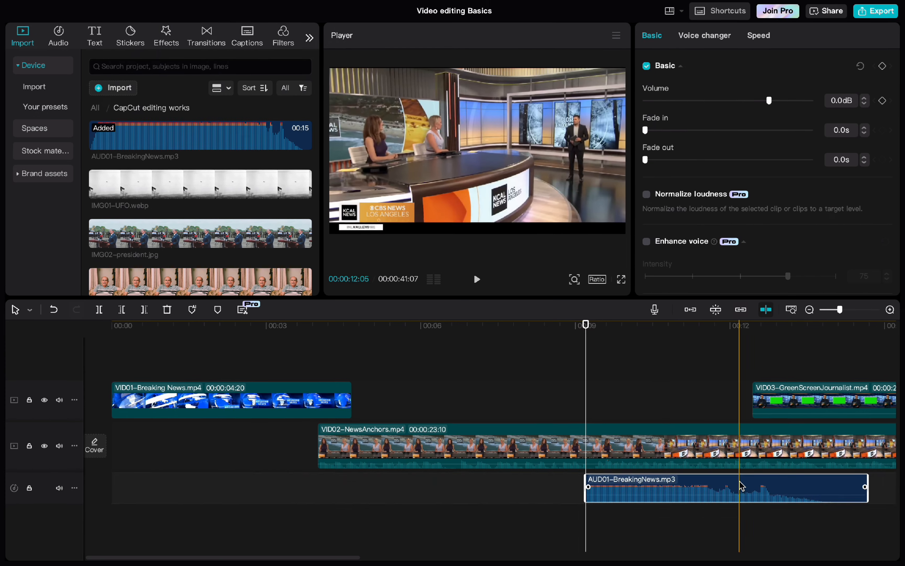
left_click_drag(726, 482, 250, 495)
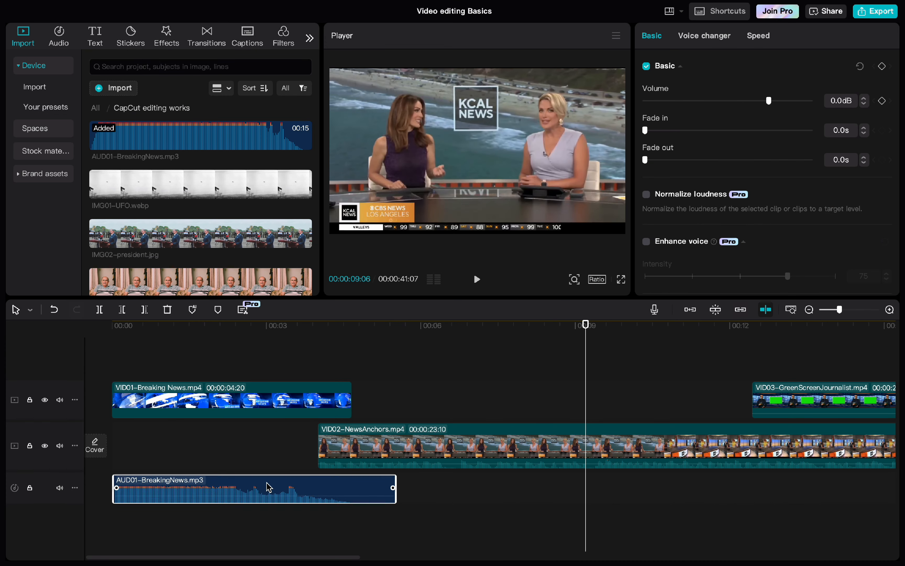
left_click(100, 415)
key("space")
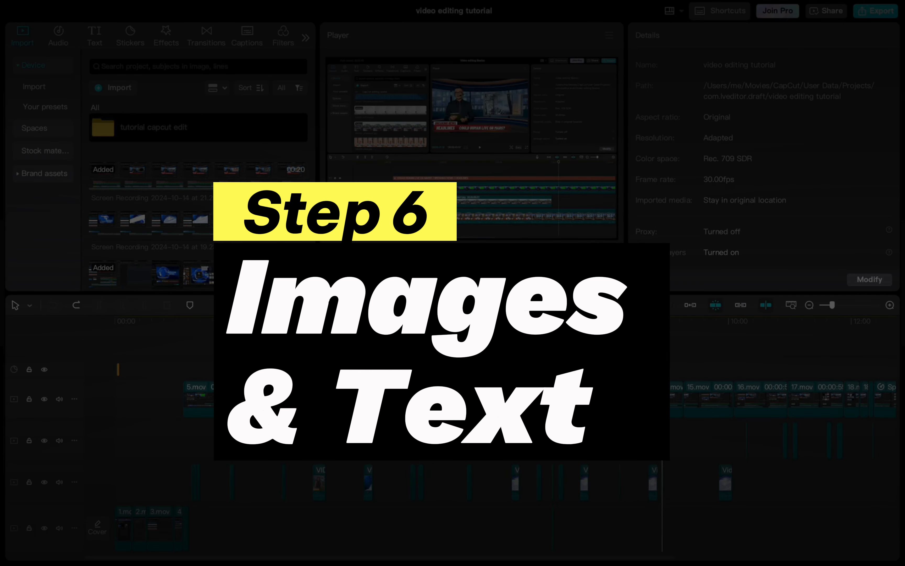
Step: Add IMG01-UFO.webp to the track above VID02-NewsAnchors.mp4, starting at 00:00:05:18, with auto snapping on
left_click_drag(676, 353, 713, 350)
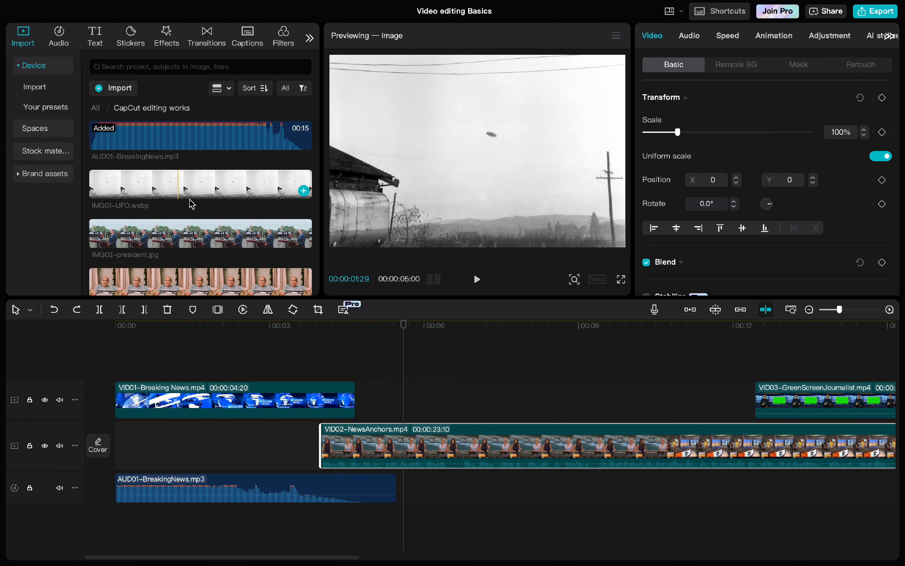
left_click_drag(193, 204, 401, 403)
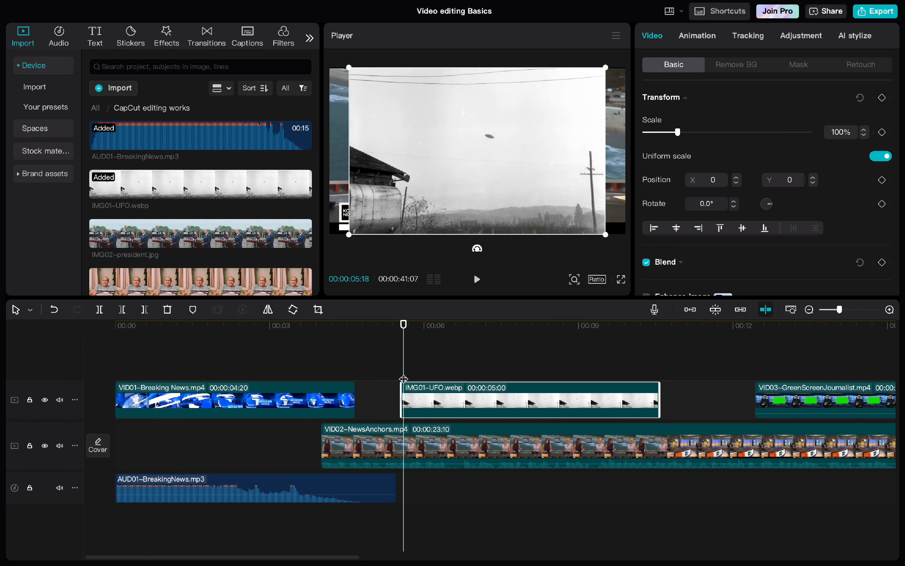
mouse_move(425, 393)
left_mouse_down()
mouse_move(440, 401)
mouse_move(428, 401)
left_mouse_up()
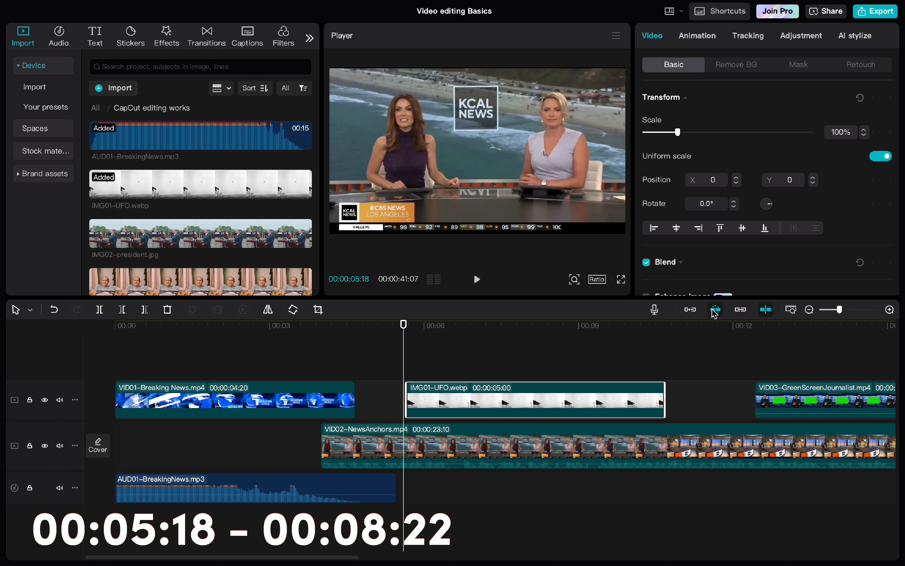
left_click_drag(495, 402, 492, 402)
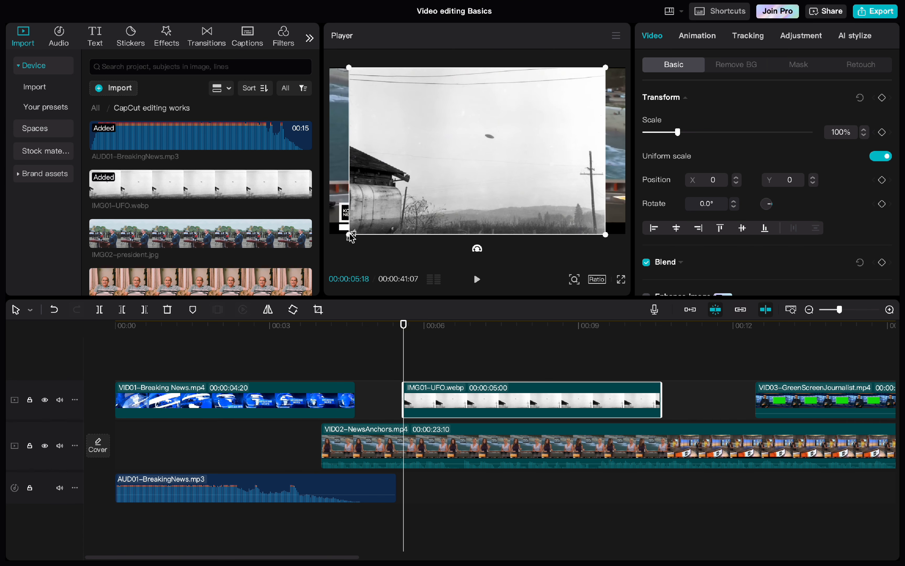
Step: Scale IMG01-UFO.webp to 33% between the two anchors and shorten it to 00:00:03:04, playing the result
left_click_drag(350, 235, 484, 122)
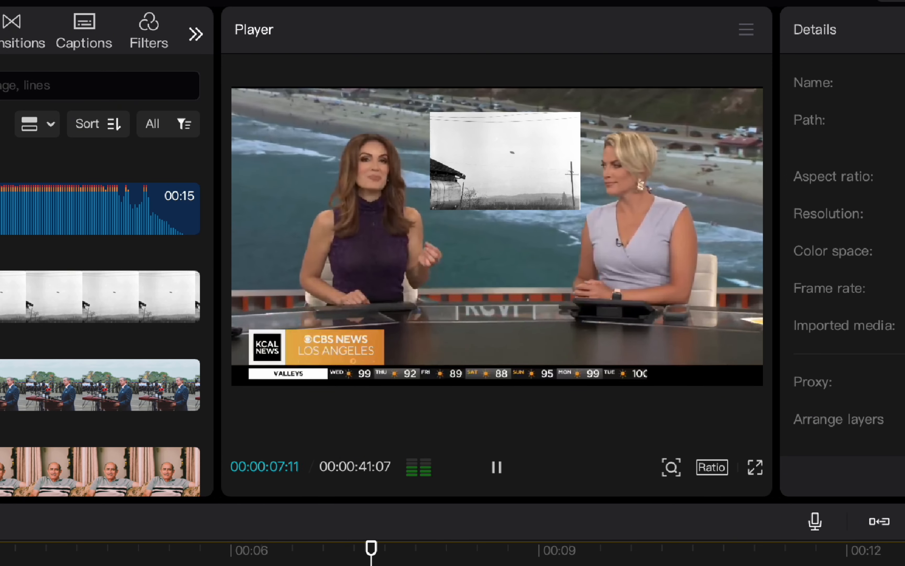
key("space")
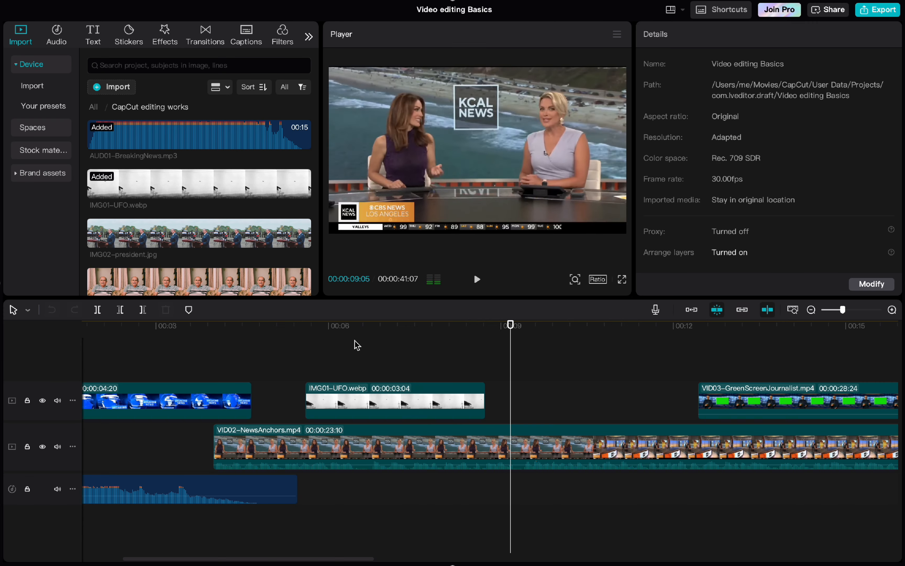
left_click(395, 404)
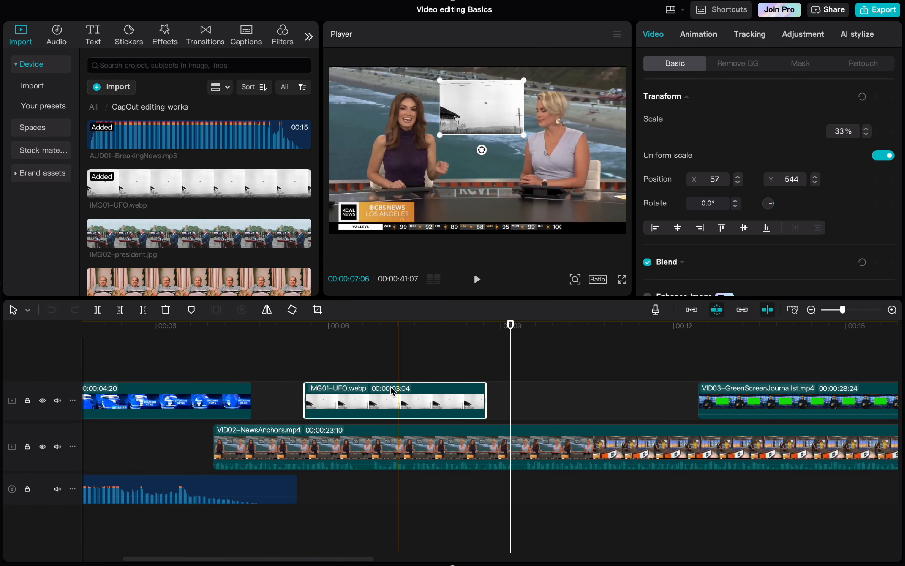
Step: Add a default text above IMG01-UFO.webp at 00:00:05:18, shrink it and change its wording to "Place, Year" on two lines
left_click(94, 37)
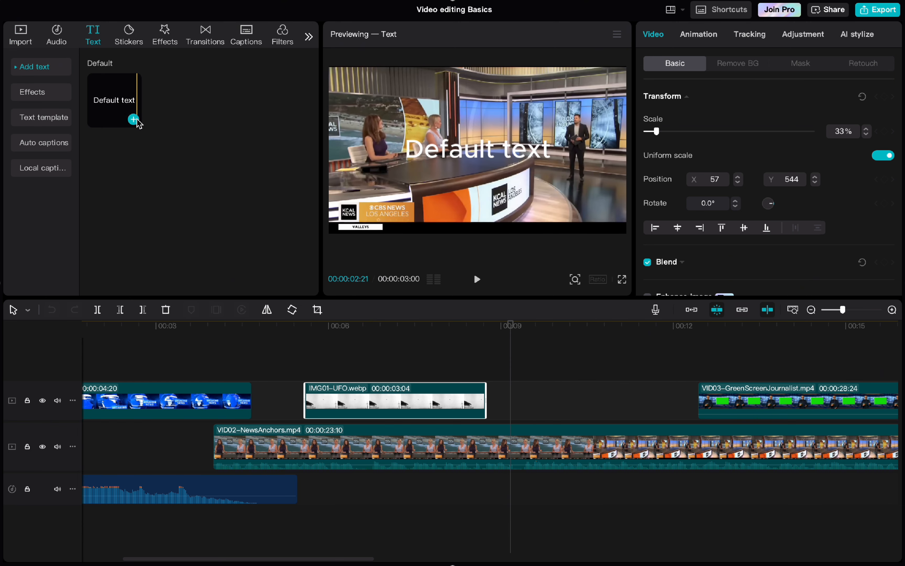
left_click_drag(124, 98, 305, 372)
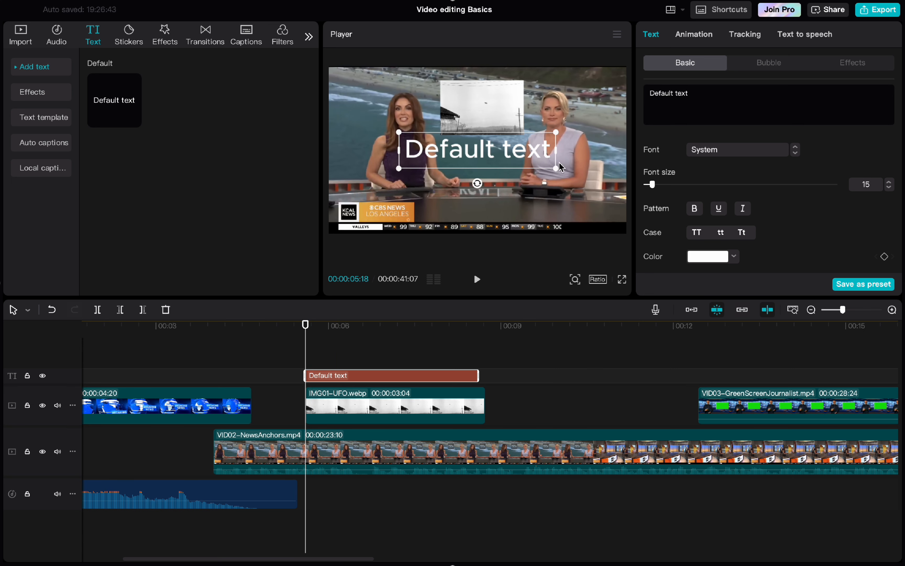
left_click_drag(558, 171, 519, 159)
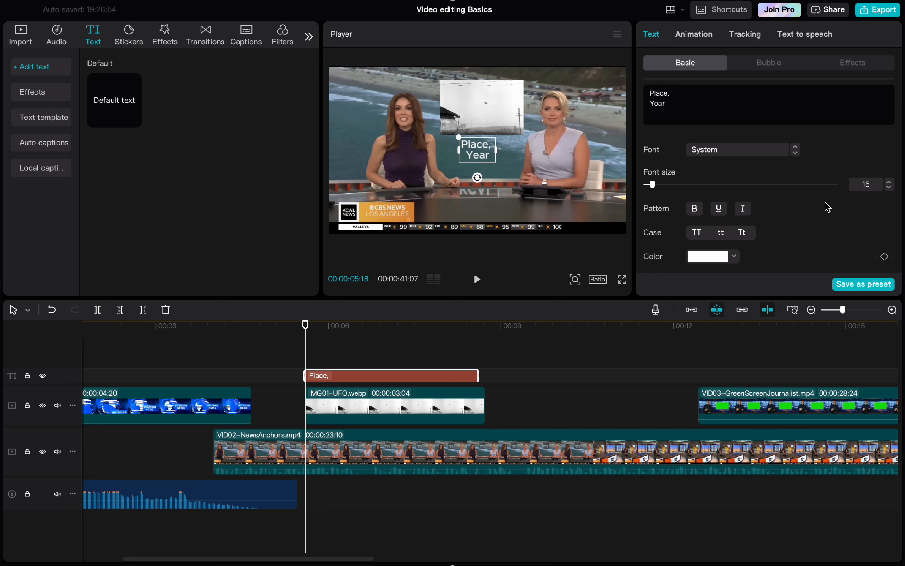
Step: Format the "Place, Year" text in black (000000), size 10, left-aligned, and place it in the UFO image's upper-left corner
scroll(750, 210, "down", 2)
left_click(735, 220)
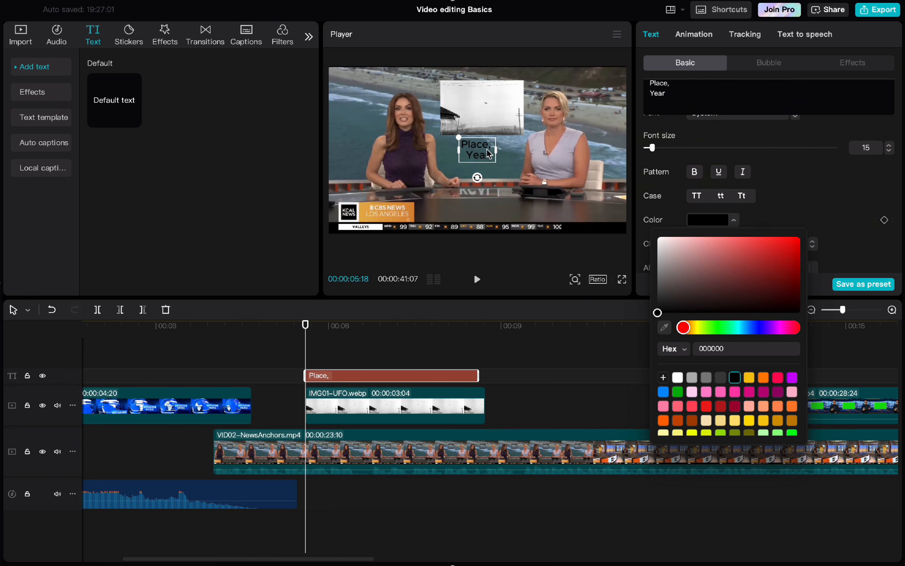
left_click_drag(652, 148, 658, 148)
scroll(670, 187, "down", 2)
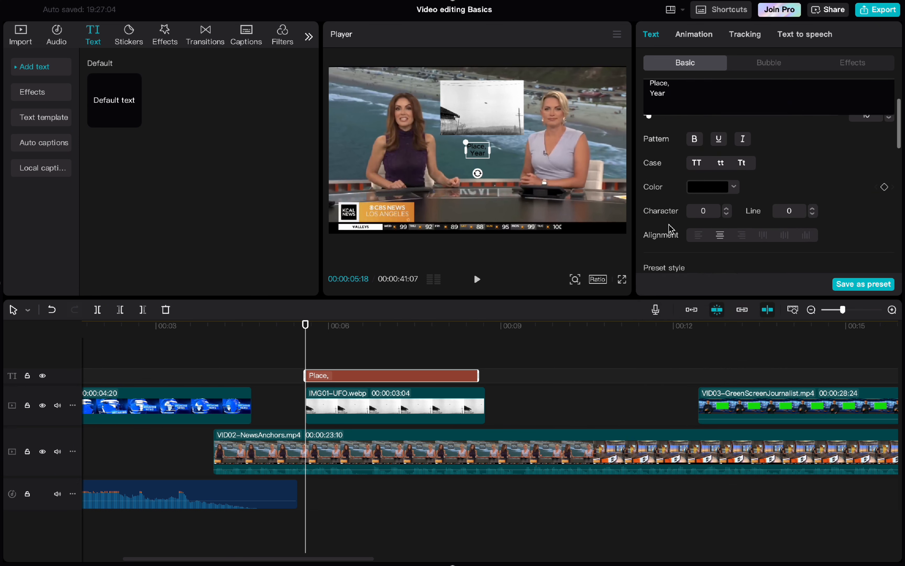
left_click(699, 224)
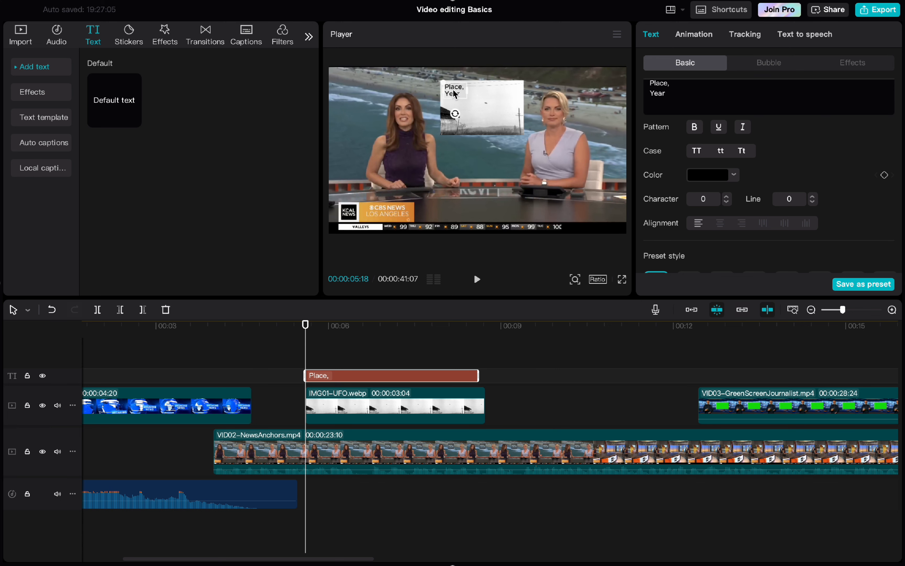
Step: Extend the "Place, Year" text so it ends together with IMG01-UFO.webp at 00:00:08:22, and play the result
left_click(481, 159)
left_click(477, 376)
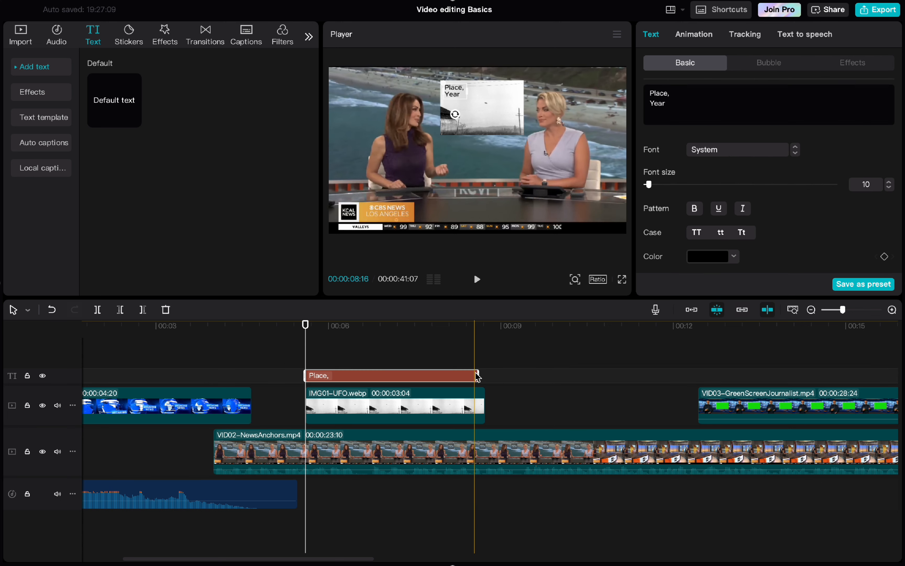
left_click(486, 376)
left_click(478, 375)
left_click_drag(479, 376, 486, 375)
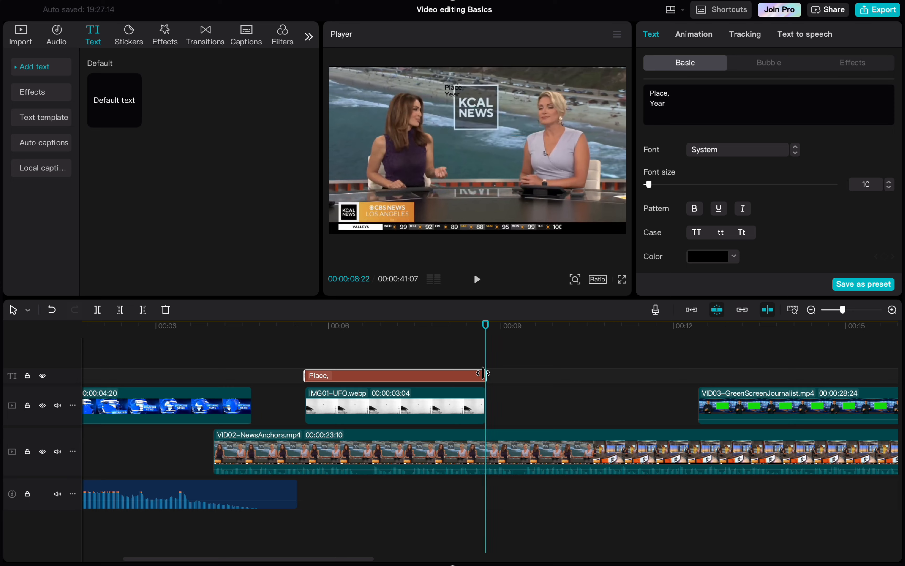
left_click(207, 347)
key("space")
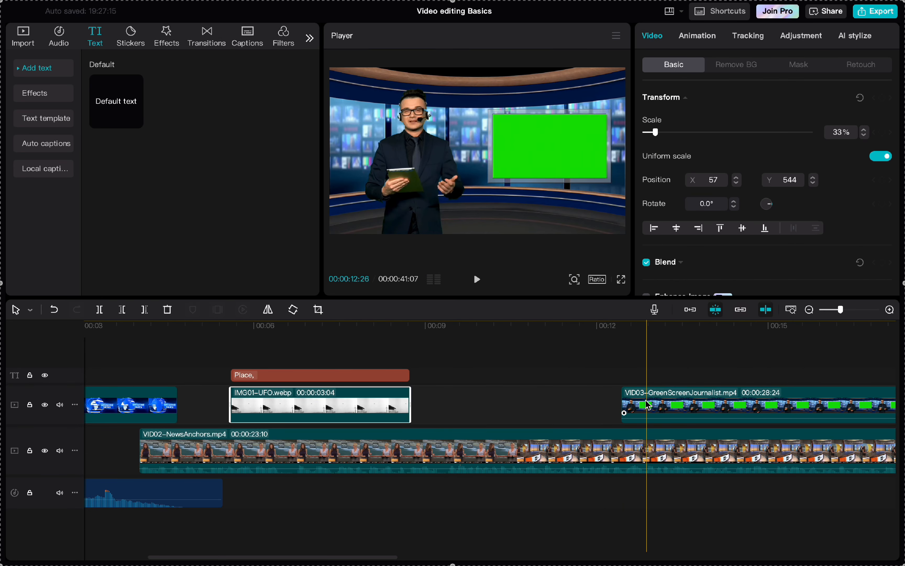
Step: Add the red "Breaking News / Headlines" News text template above VID03-GreenScreenJournalist.mp4, starting at 00:00:12:13
left_click(647, 406)
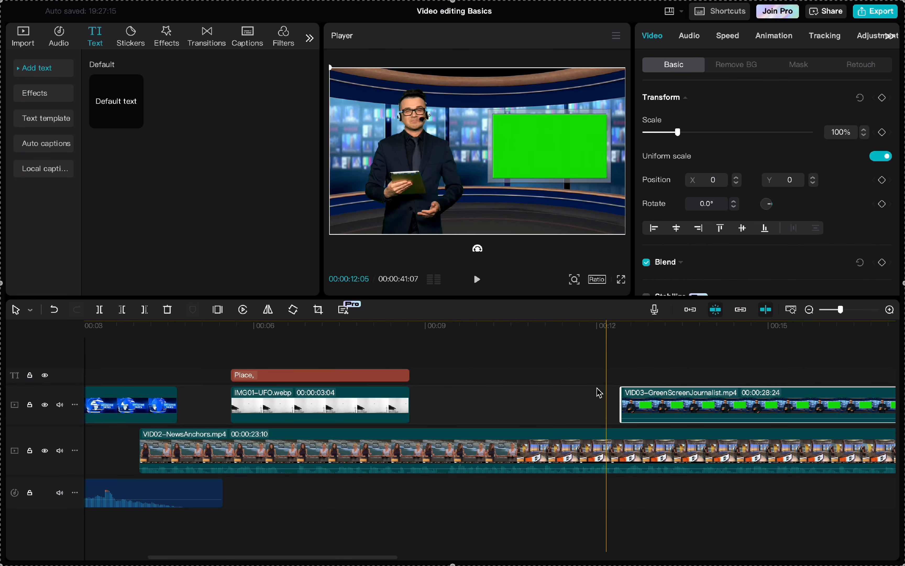
scroll(583, 383, "right", 5)
left_click(411, 369)
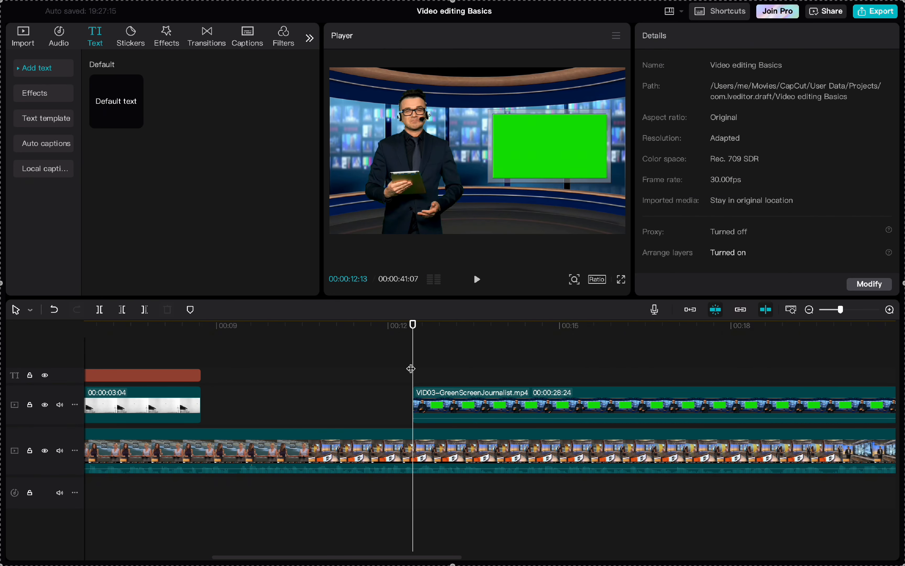
left_click(44, 118)
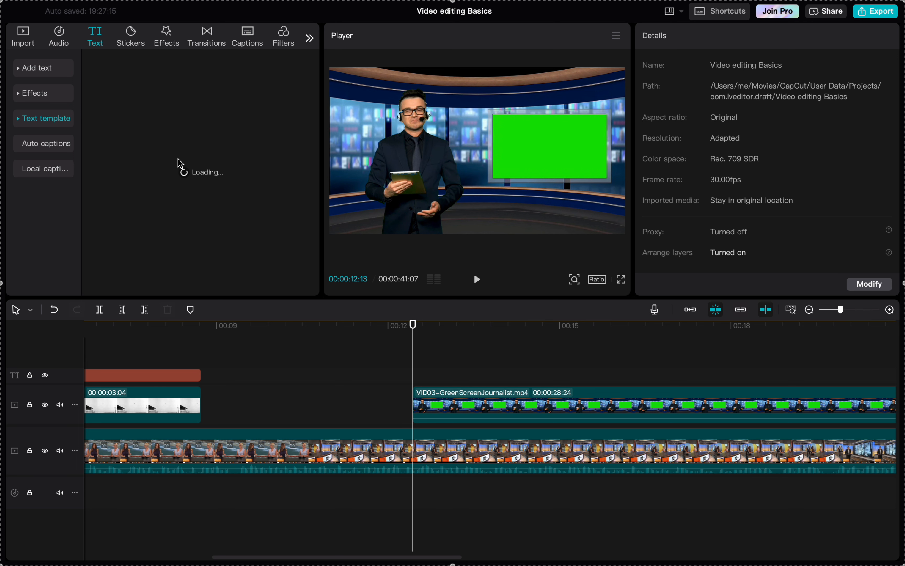
left_click(19, 120)
scroll(36, 188, "down", 2)
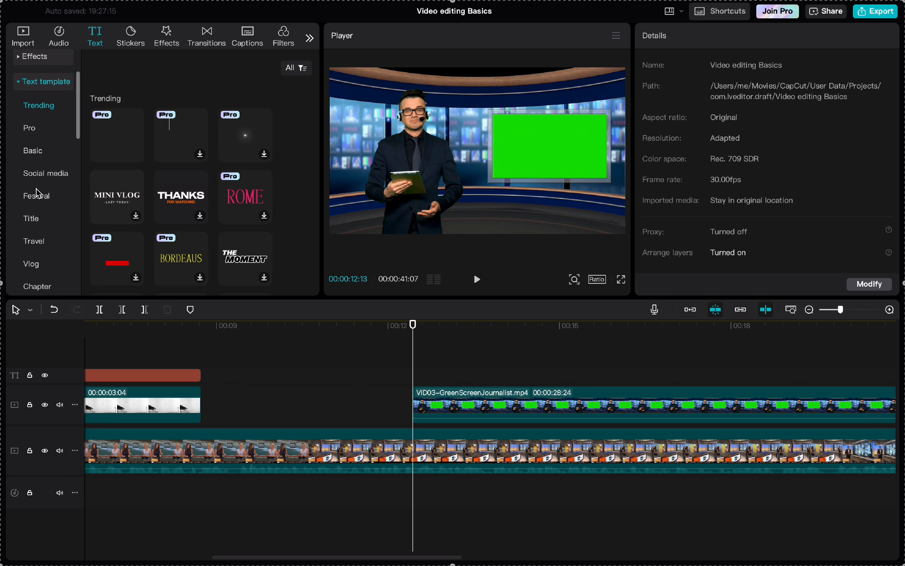
scroll(38, 193, "down", 10)
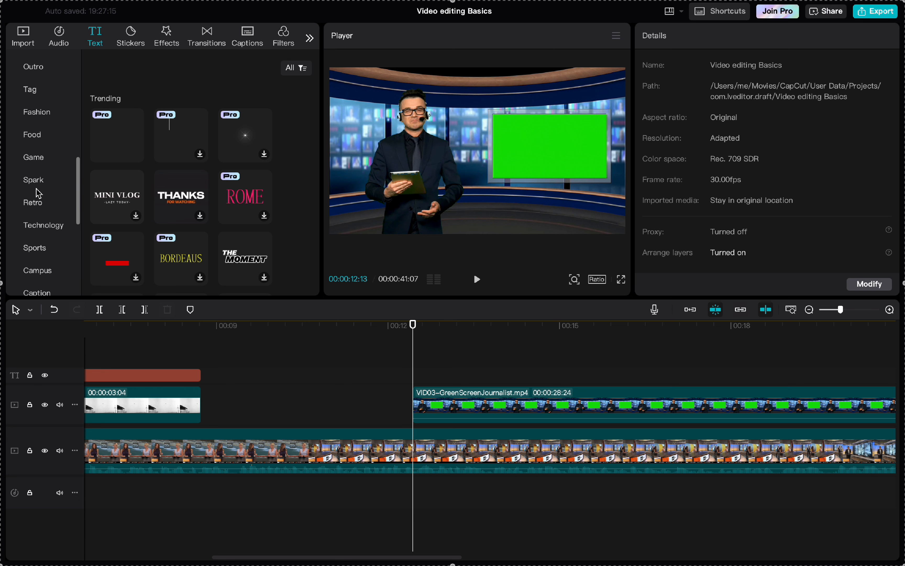
scroll(39, 193, "down", 8)
left_click(37, 214)
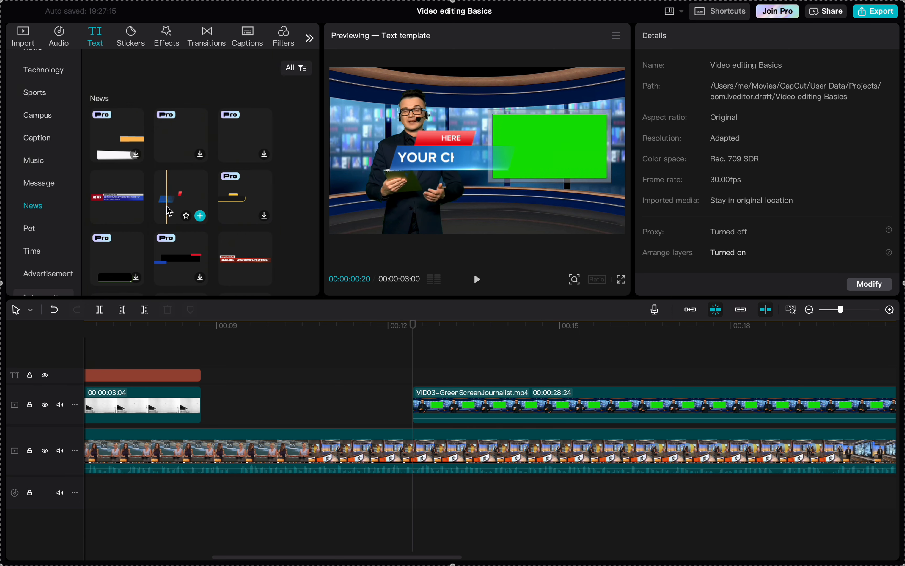
scroll(199, 198, "down", 1)
scroll(199, 197, "down", 1)
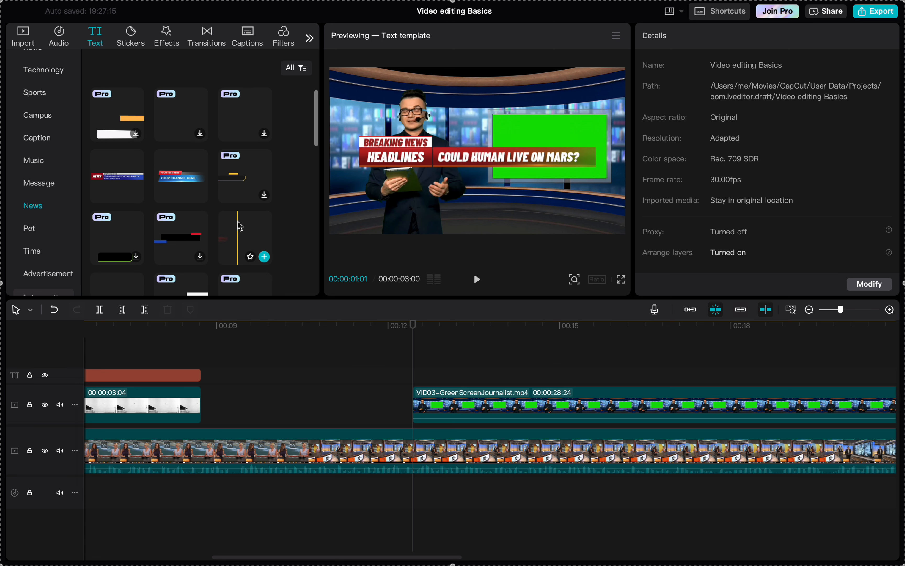
left_click_drag(234, 237, 412, 375)
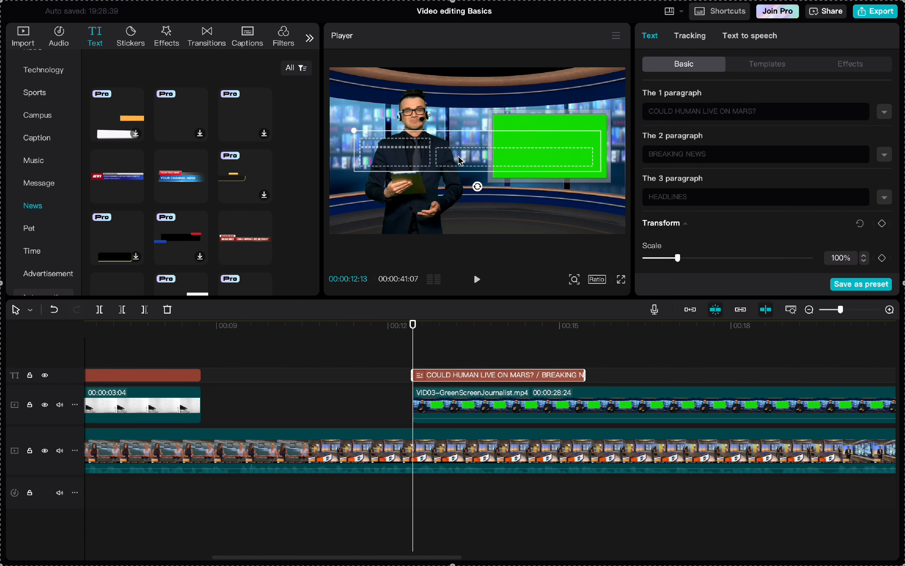
Step: Move the headline template to the picture's lower-left area and extend it to the end of VID03-GreenScreenJournalist.mp4, playing the result
left_click(442, 326)
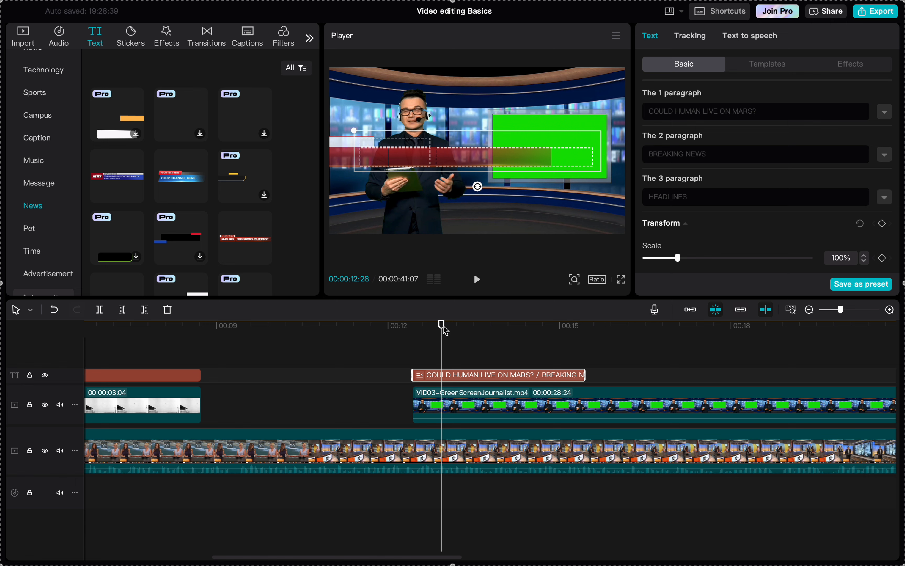
left_click_drag(460, 163, 438, 226)
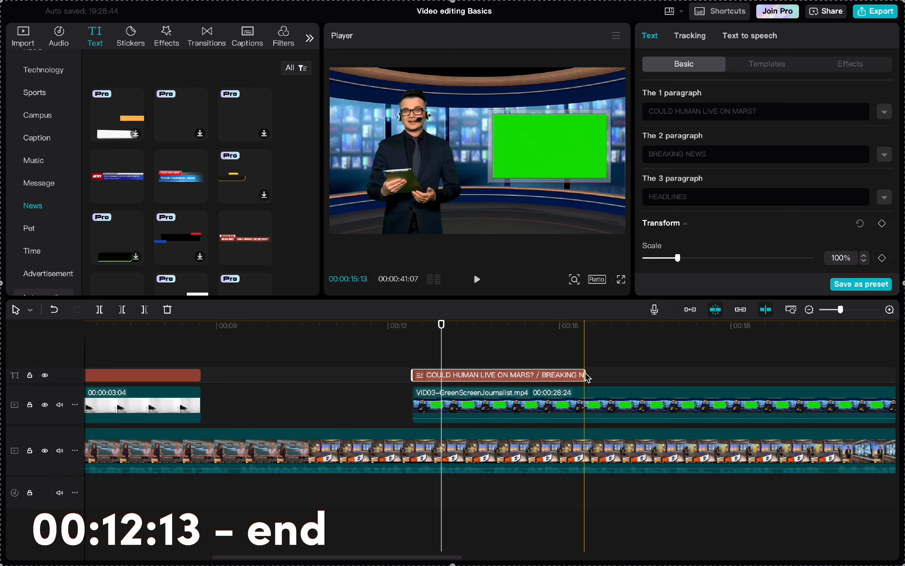
left_click_drag(585, 374, 889, 387)
scroll(645, 375, "left", 12)
left_click(396, 375)
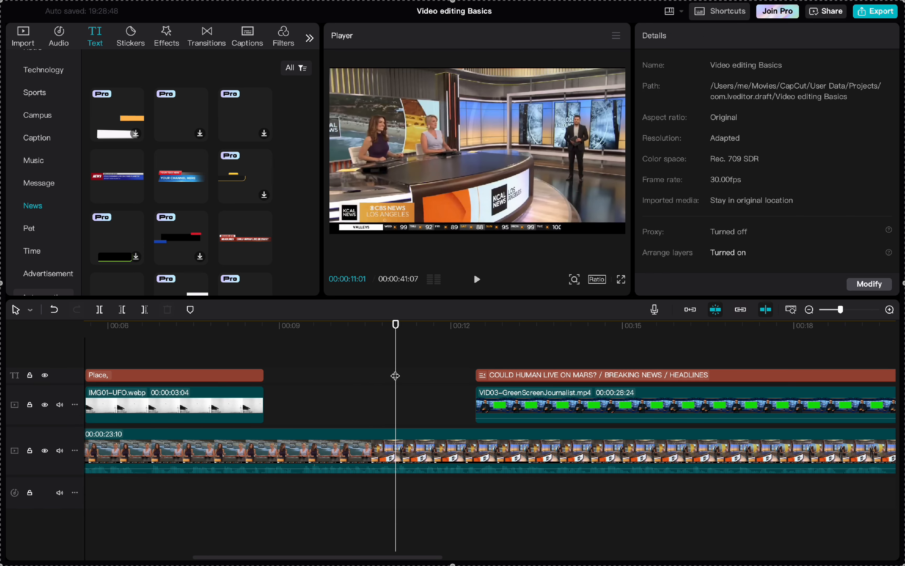
key("space")
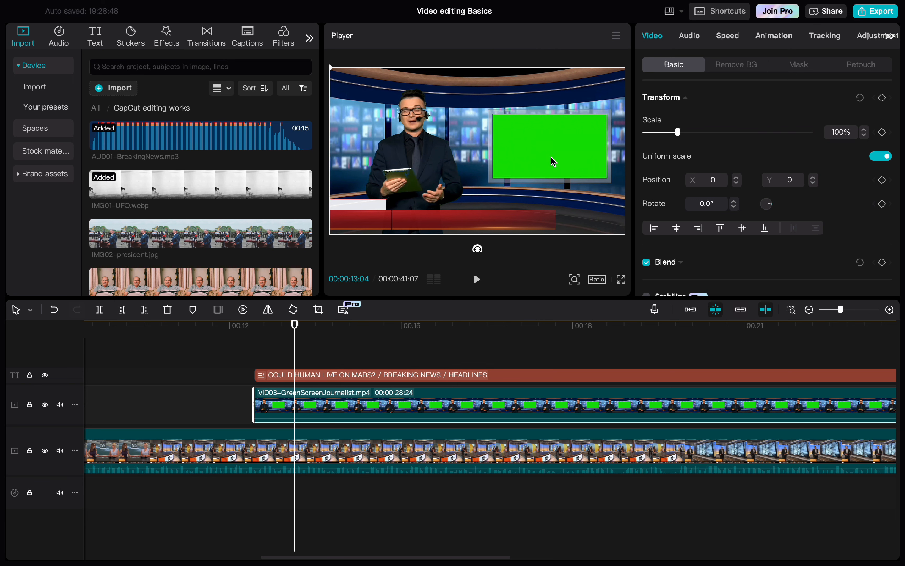
Step: Remove the green screen from VID03-GreenScreenJournalist.mp4 with Chroma key, picking the screen's green, and play the section
left_click(735, 67)
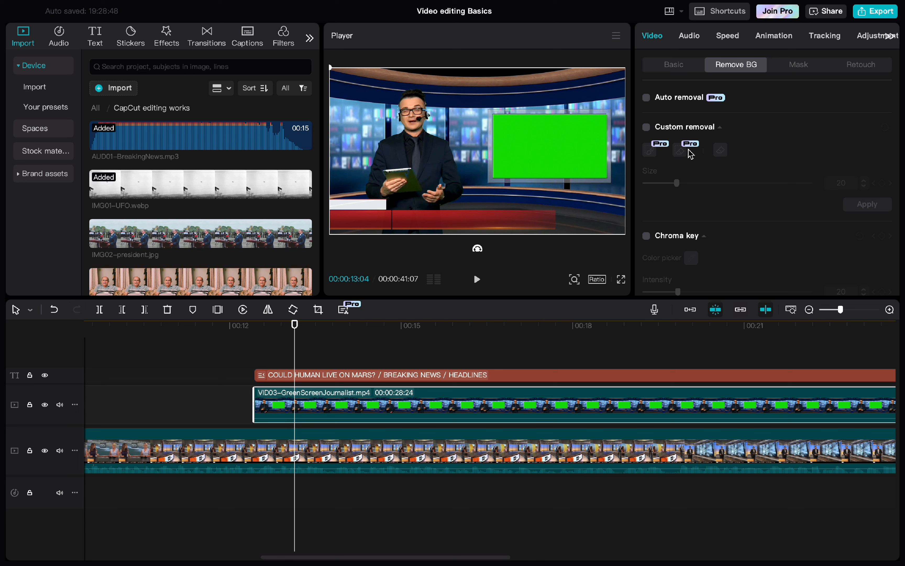
scroll(689, 155, "down", 3)
left_click(647, 171)
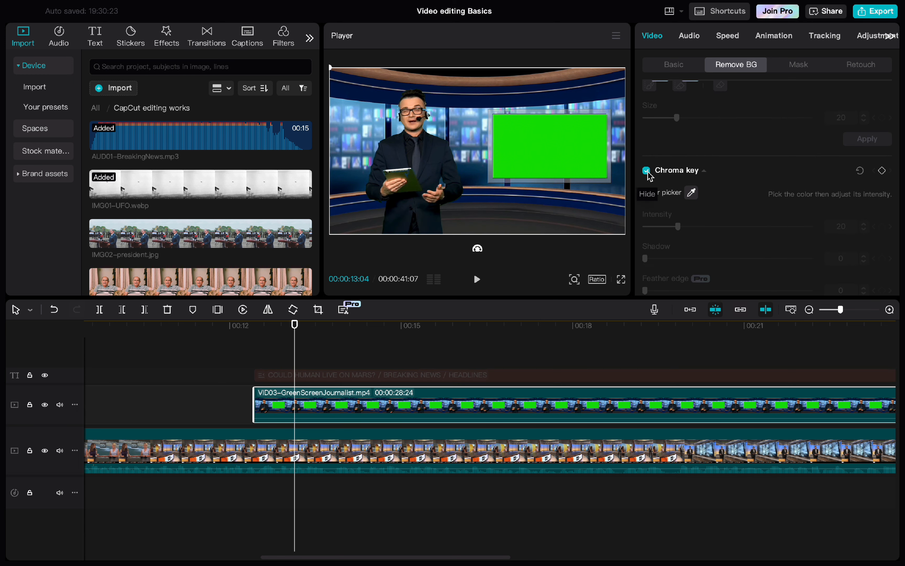
left_click(696, 192)
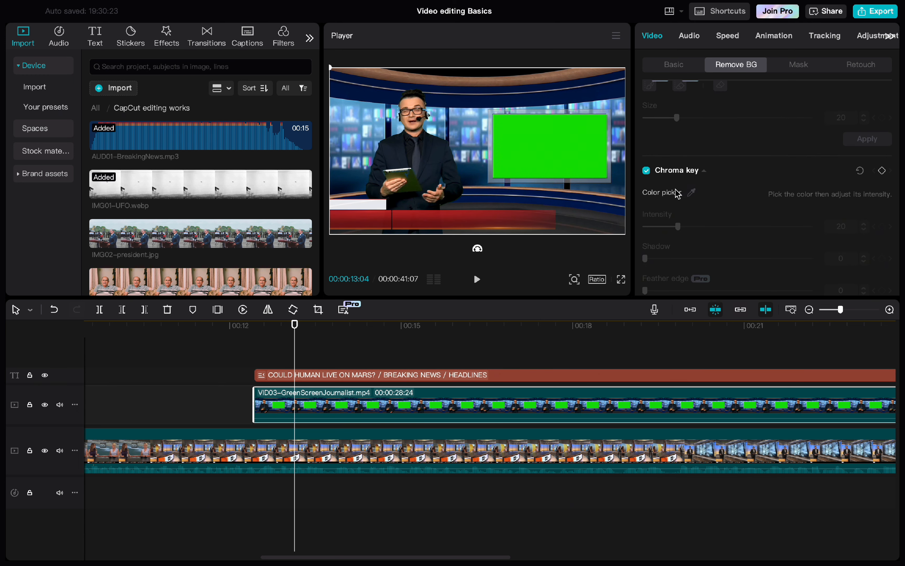
left_click(692, 192)
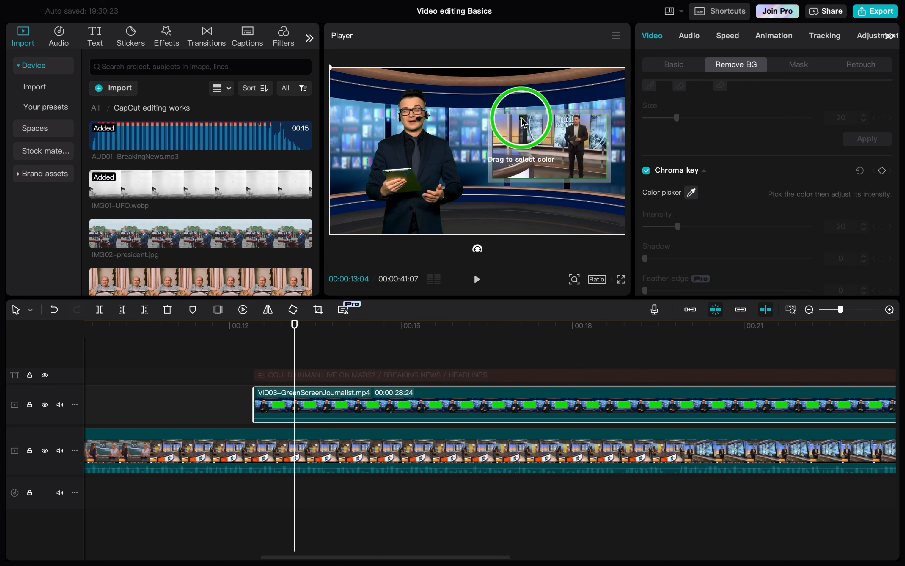
left_click(536, 140)
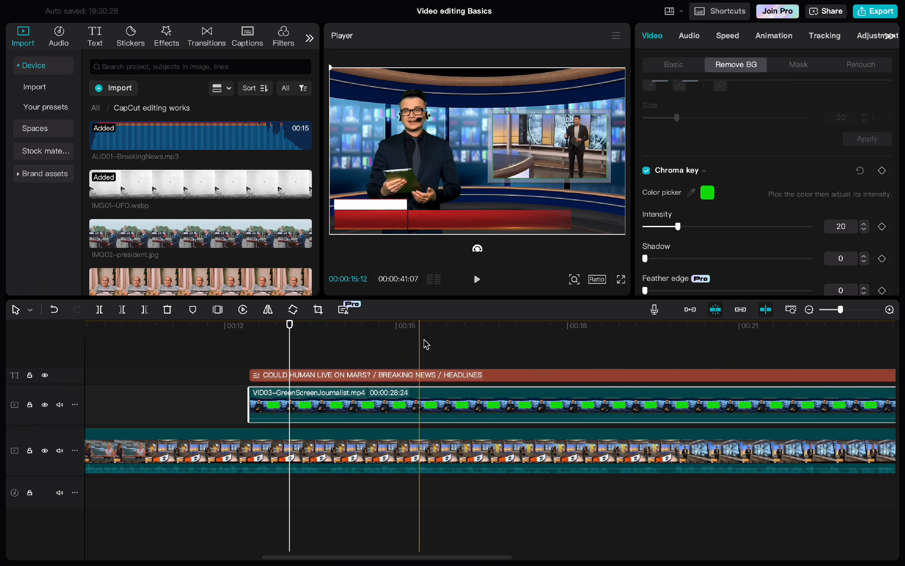
scroll(477, 374, "left", 3)
left_click(295, 373)
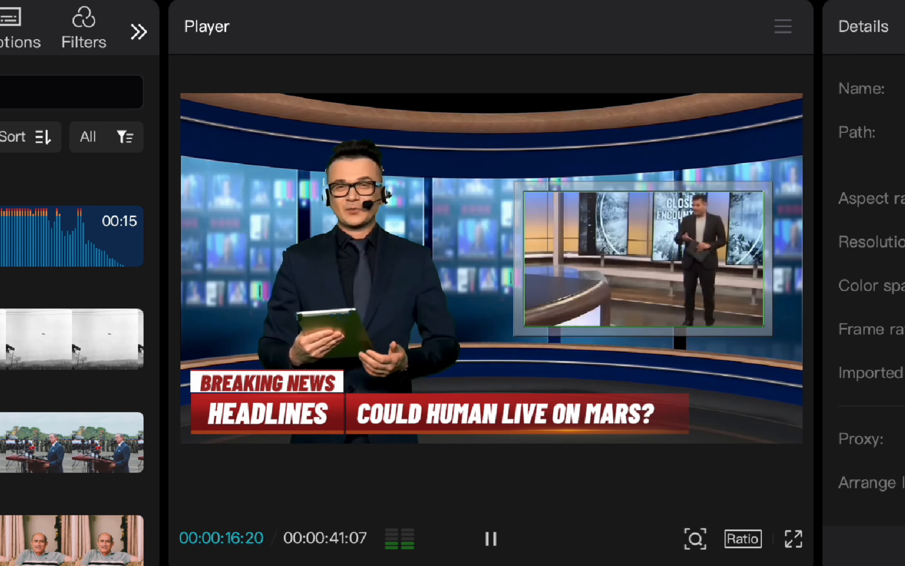
key("space")
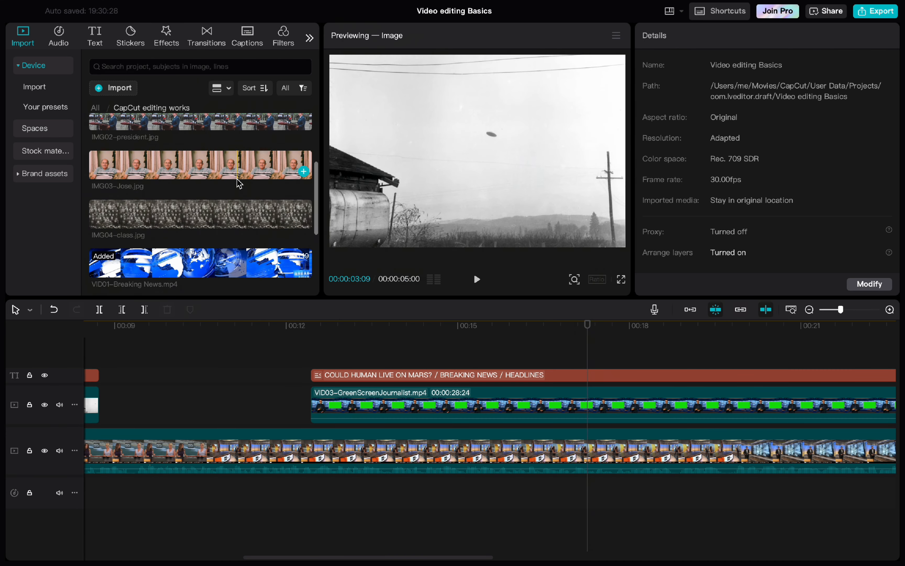
Step: Add VID04-UFO.mp4 on a new track between VID03-GreenScreenJournalist.mp4 and VID02-NewsAnchors.mp4, starting at 00:00:12:13, and play it
scroll(204, 262, "down", 5)
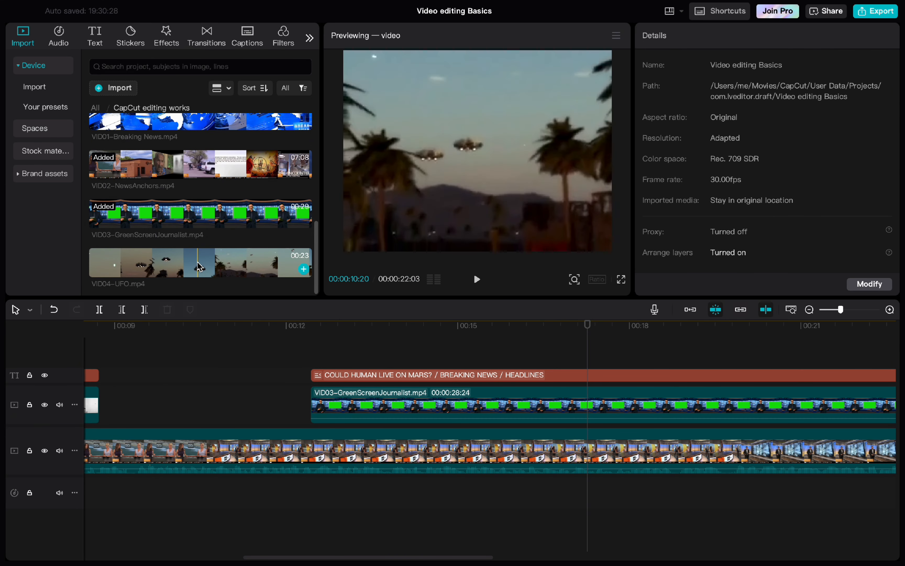
left_click_drag(129, 270, 339, 436)
left_click(295, 425)
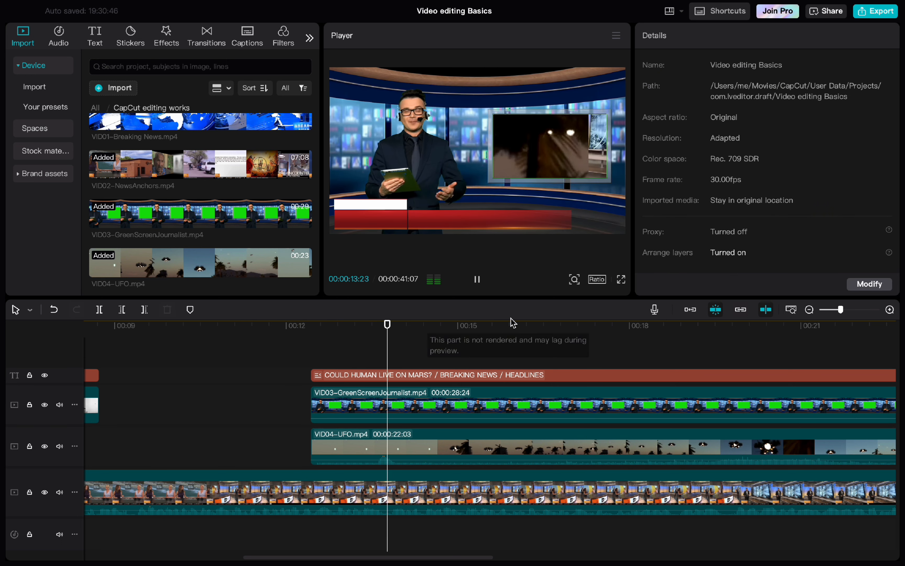
key("space")
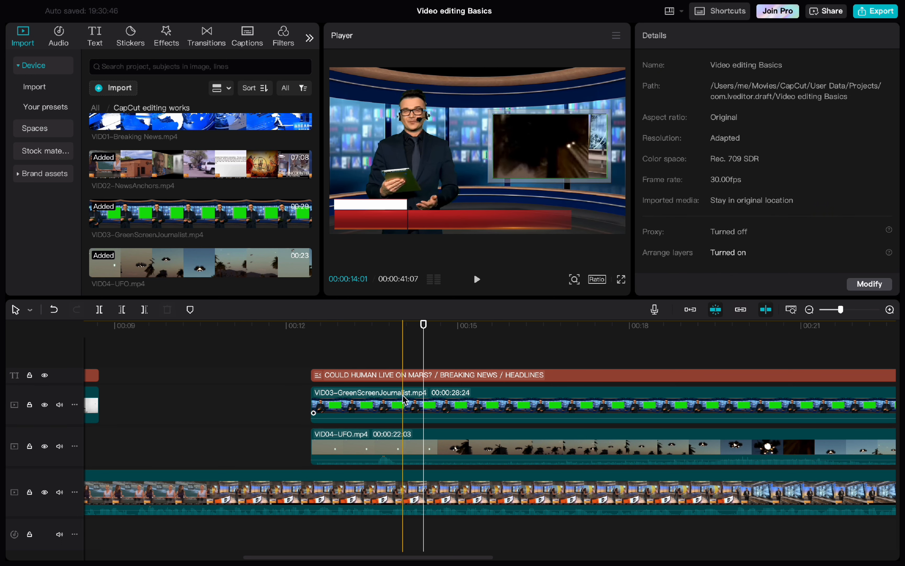
Step: Mute the audio of VID04-UFO.mp4 and play the section from before the clip
left_click(386, 460)
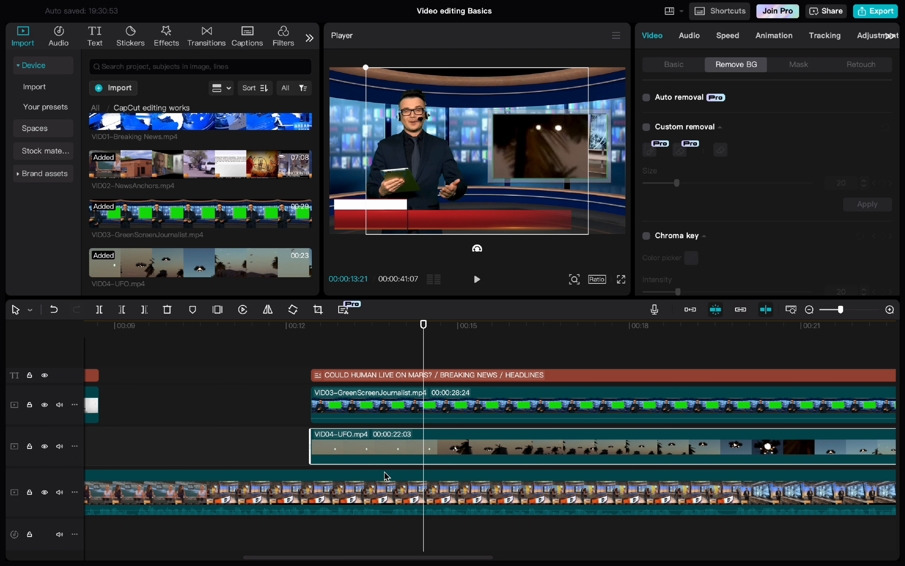
left_click(284, 449)
key("space")
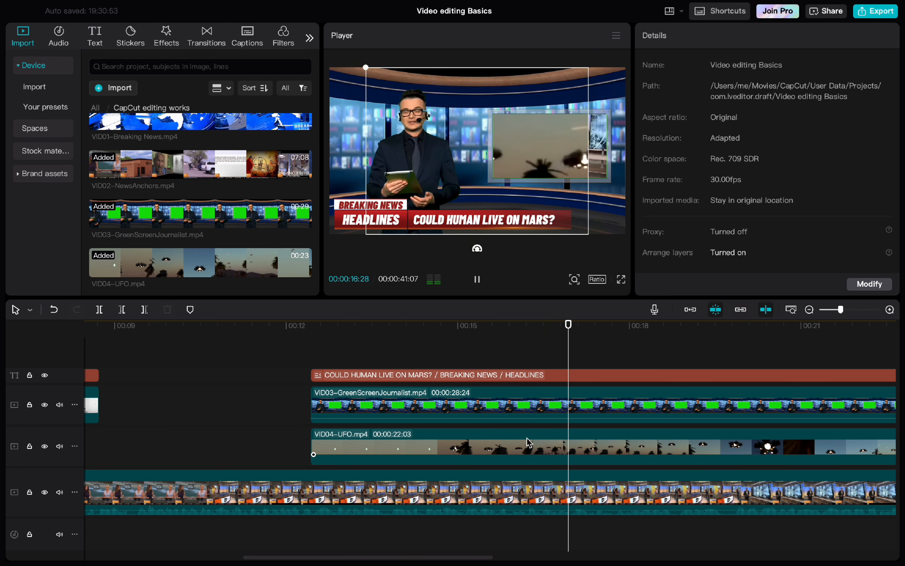
Step: Shrink VID04-UFO.mp4 and position it to fill the studio screen beside the journalist, playing the result
left_click(542, 417)
left_click(541, 434)
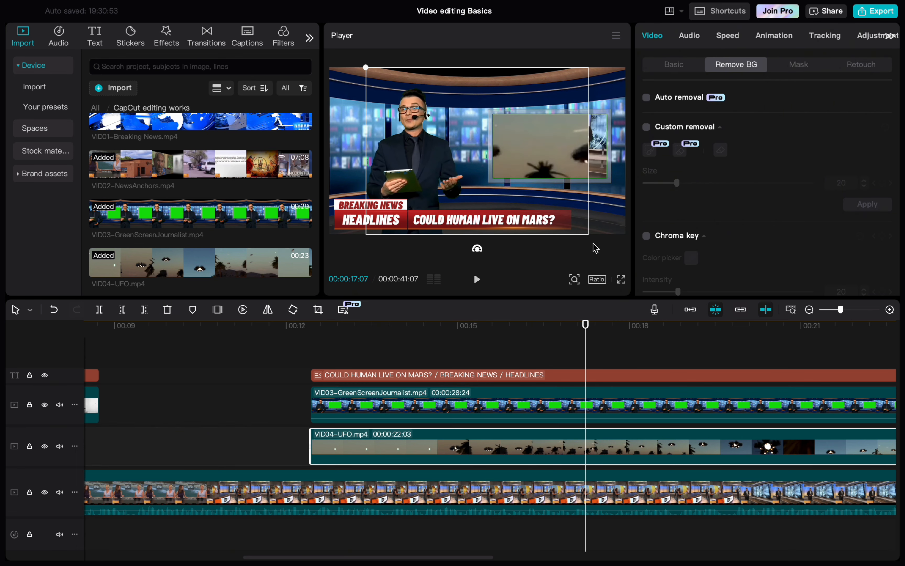
left_click_drag(367, 68, 429, 115)
left_click_drag(508, 139, 610, 97)
left_click_drag(586, 127, 595, 138)
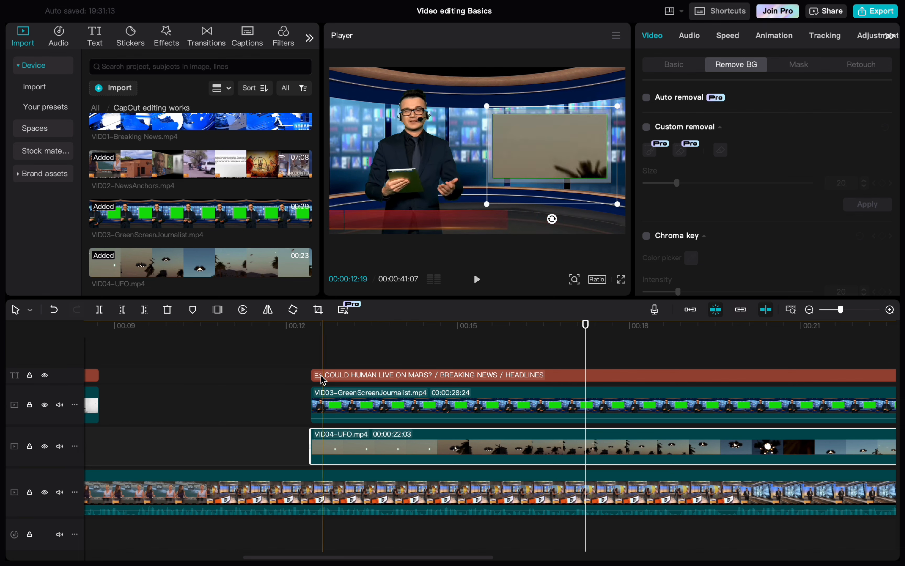
left_click(222, 384)
key("space")
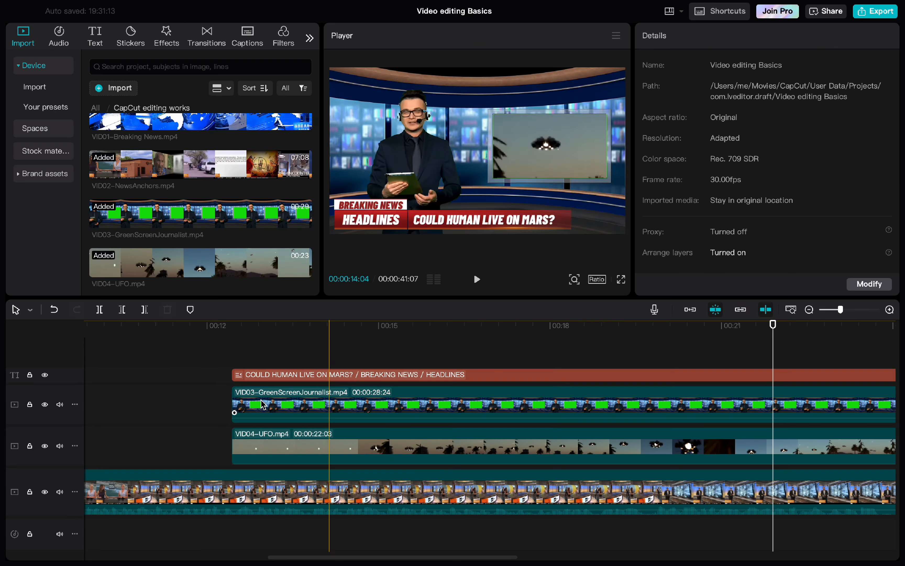
Step: Trim VID04-UFO.mp4 so that it ends at 00:00:15:04, deleting the rest of the clip
left_click(346, 447)
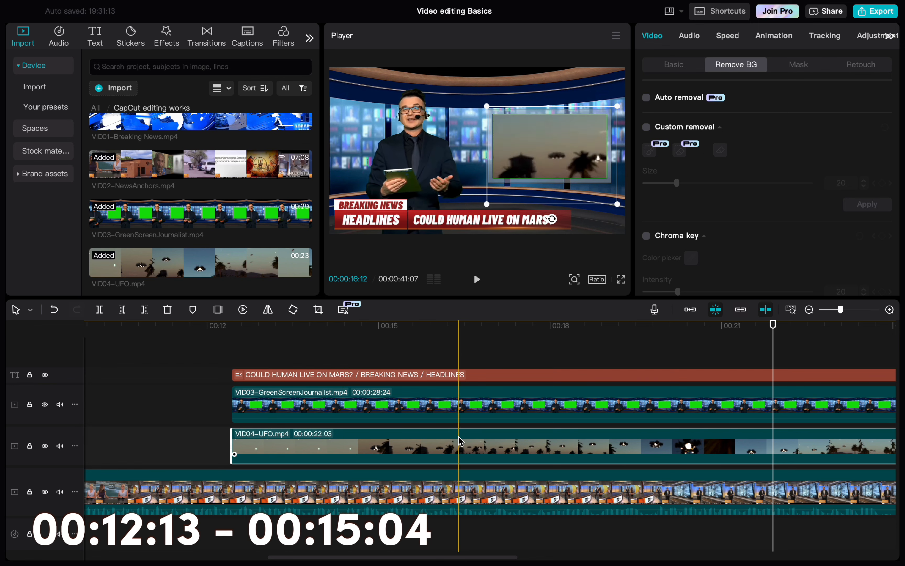
scroll(454, 441, "right", 10)
scroll(454, 442, "right", 10)
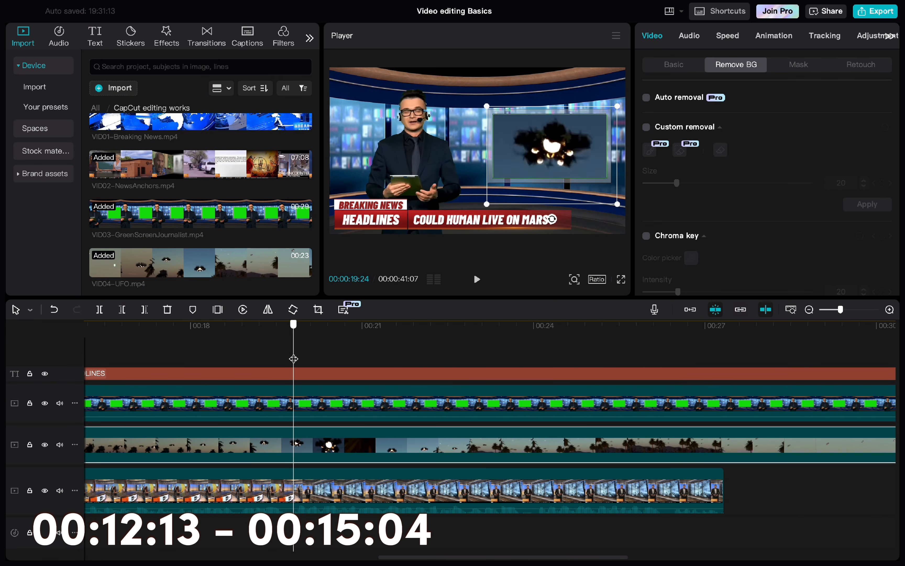
scroll(491, 346, "left", 20)
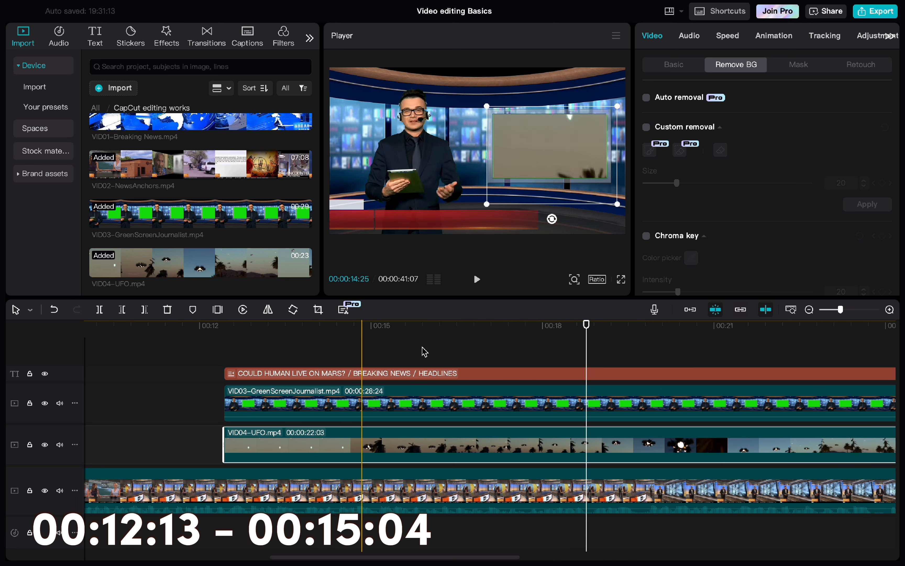
left_click(381, 348)
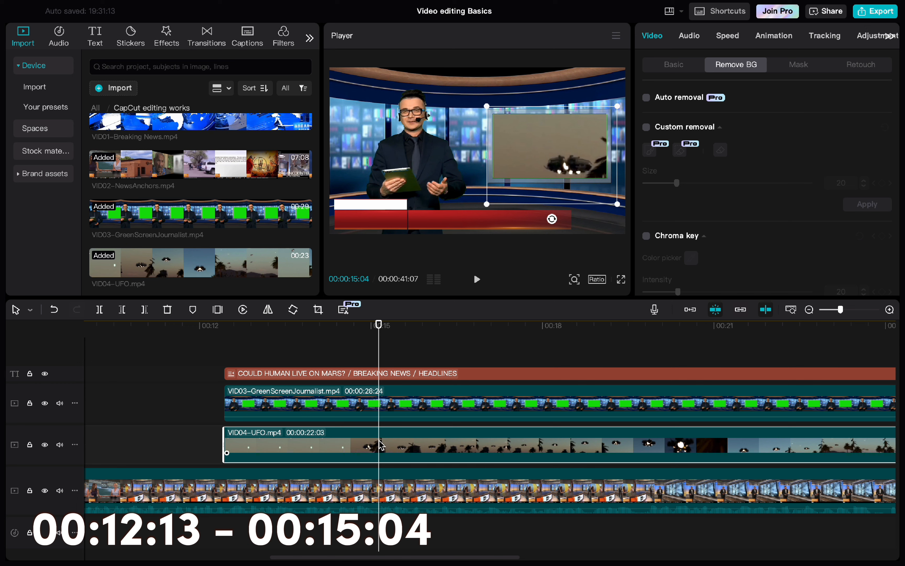
left_click(145, 310)
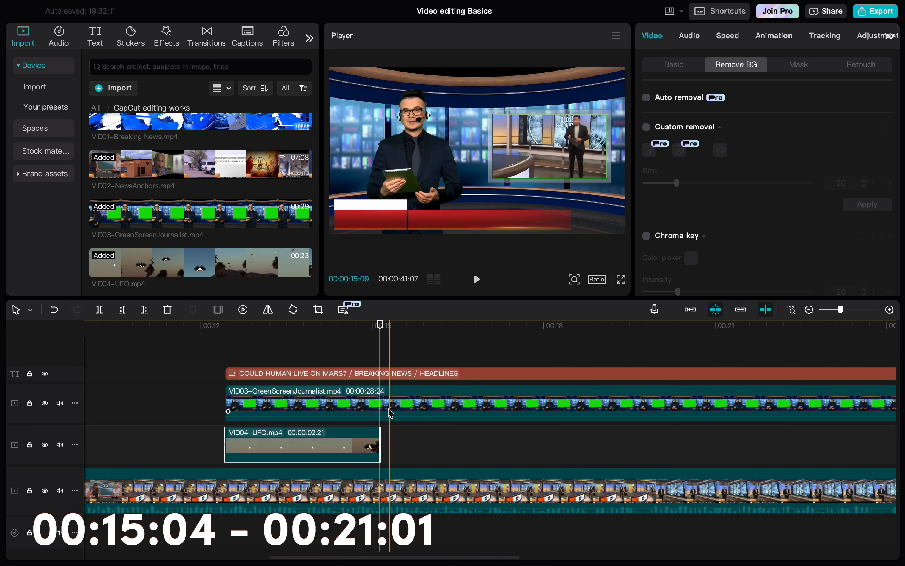
Step: Add IMG02-president.jpg directly after VID04-UFO.mp4 on the same track, starting at 00:00:15:04
scroll(390, 413, "left", 5)
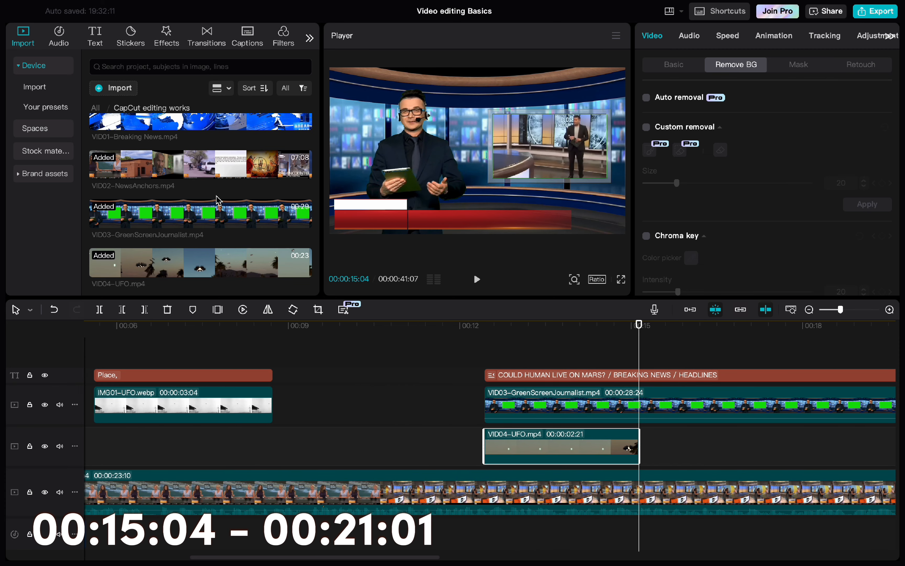
scroll(219, 201, "up", 5)
scroll(219, 201, "up", 2)
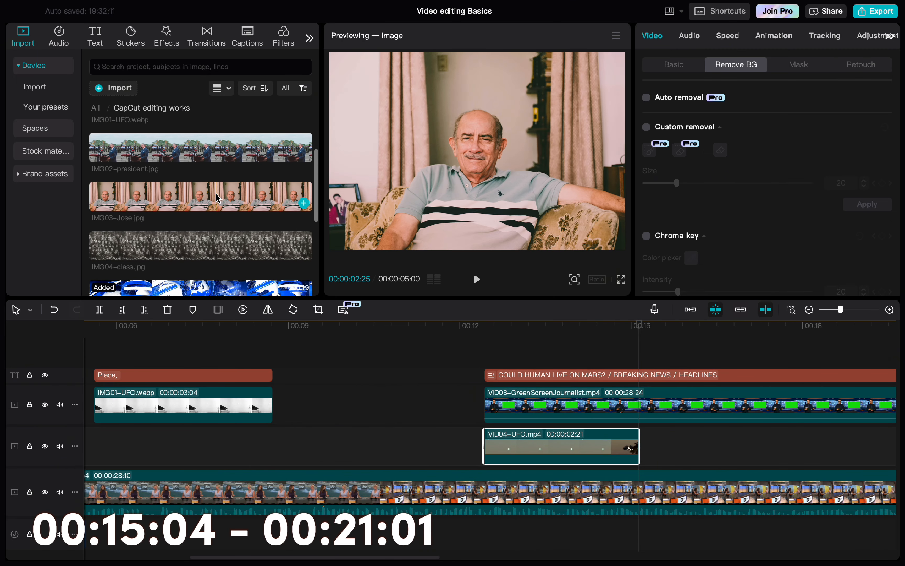
left_click_drag(219, 222, 642, 449)
scroll(641, 454, "right", 6)
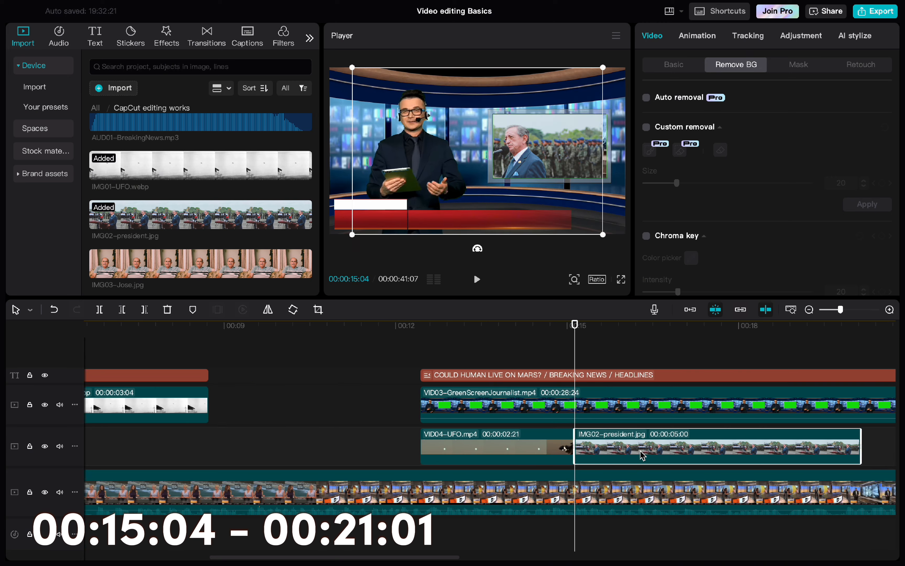
Step: Shrink IMG02-president.jpg and position it to fill the studio screen beside the journalist
left_click(356, 350)
key("space")
left_click(452, 446)
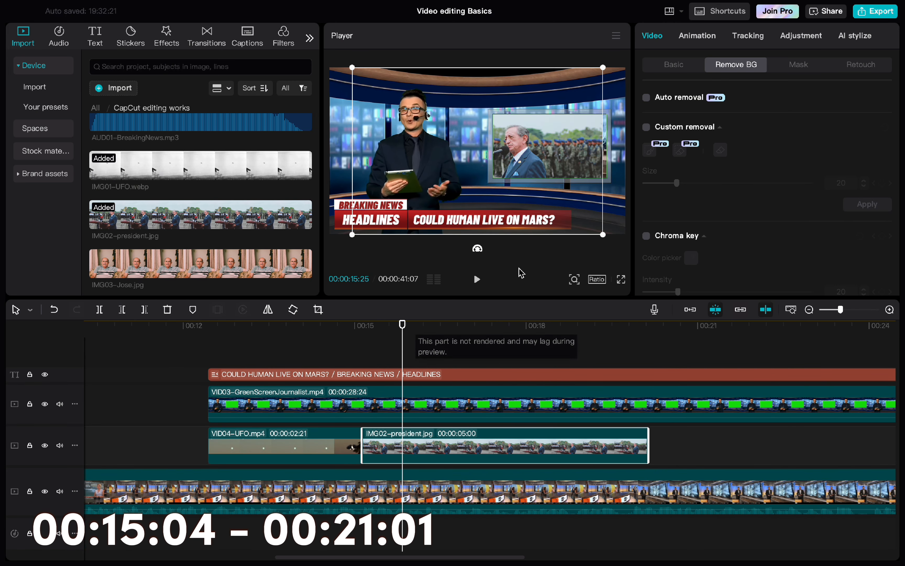
left_click_drag(351, 67, 421, 114)
left_click_drag(513, 135, 617, 114)
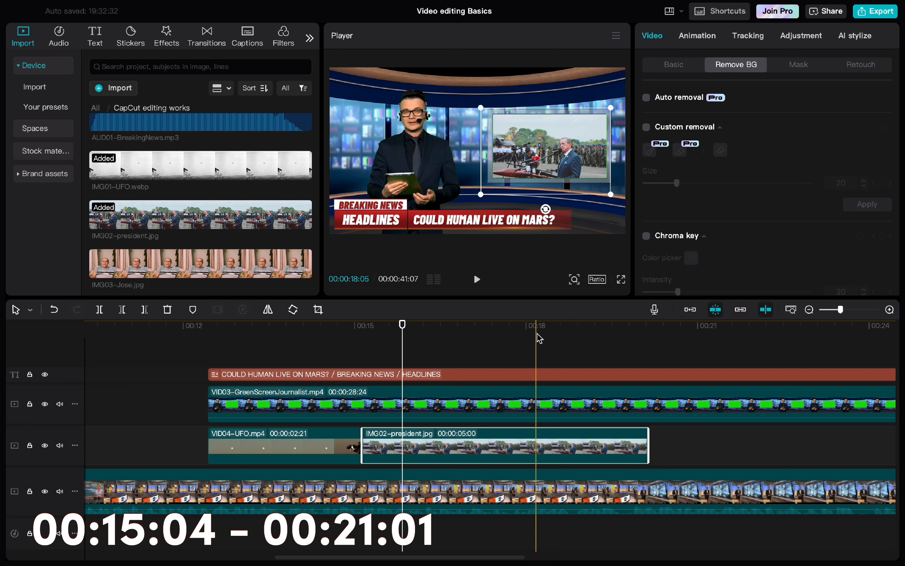
Step: Extend IMG02-president.jpg so that it ends at 00:00:21:01 and play the result
left_click_drag(648, 436, 699, 436)
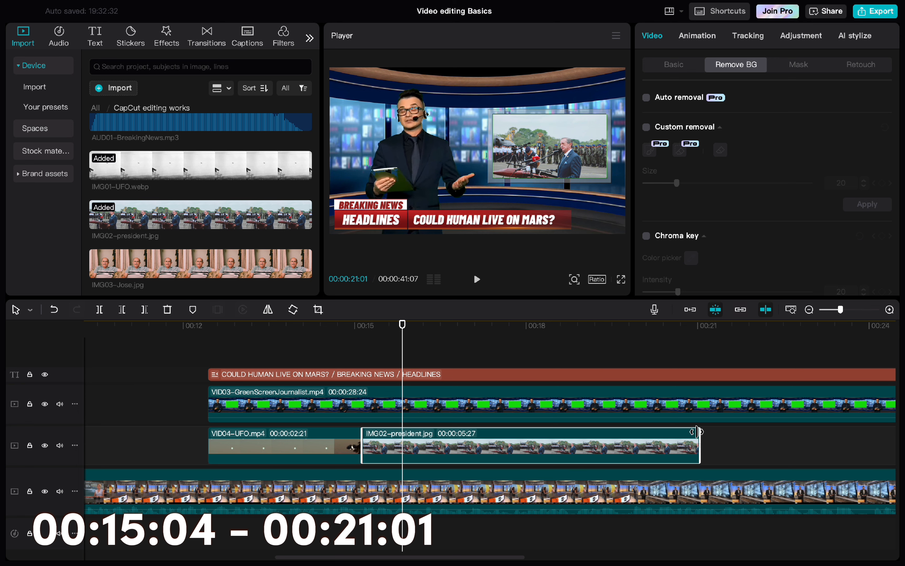
left_click_drag(699, 435, 700, 435)
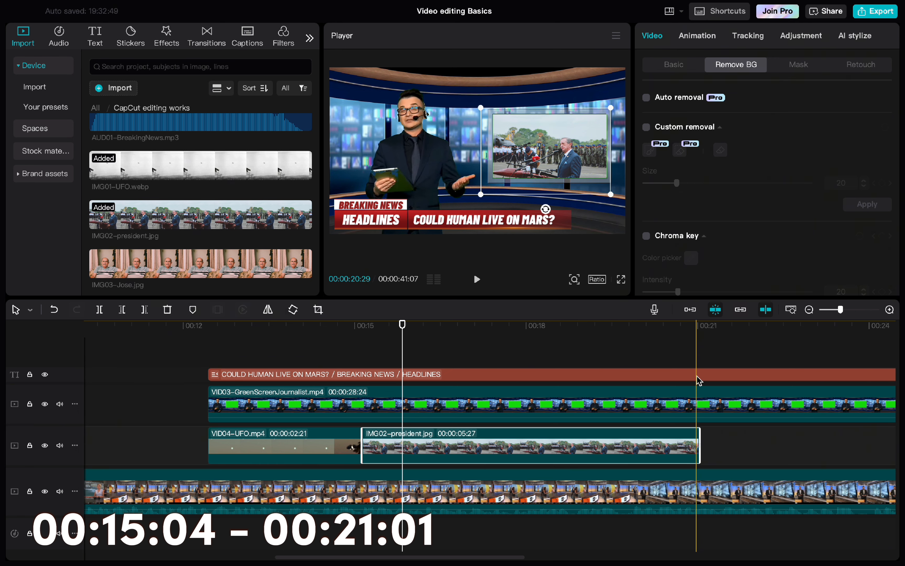
left_click_drag(699, 327, 187, 340)
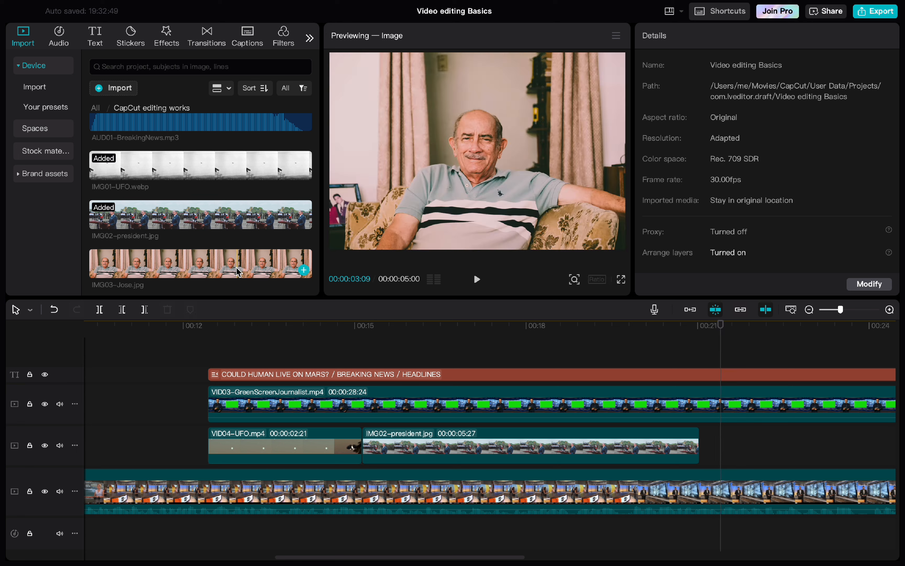
Step: Add IMG03-Jose.jpg directly after IMG02-president.jpg and play across the change between the two images
left_click_drag(235, 269, 700, 447)
left_click(635, 362)
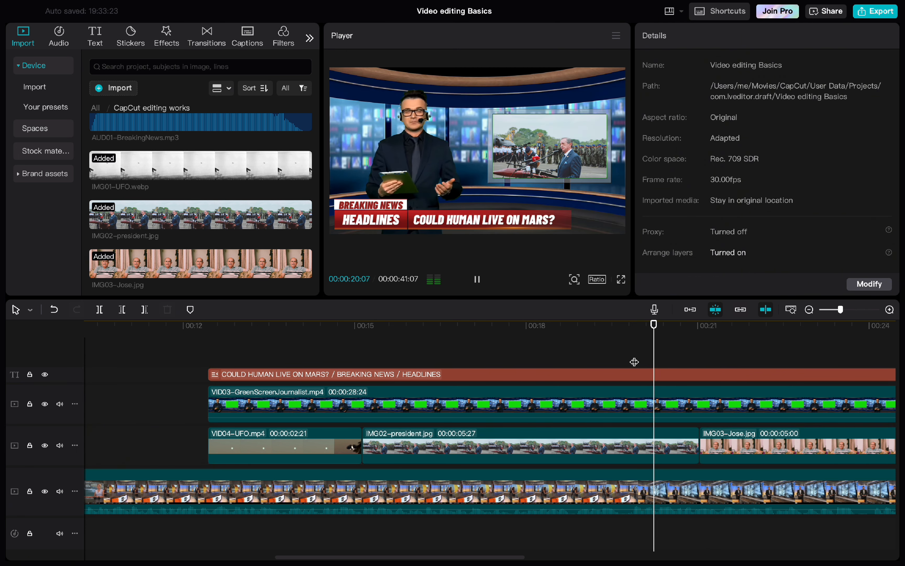
scroll(634, 362, "right", 8)
key("space")
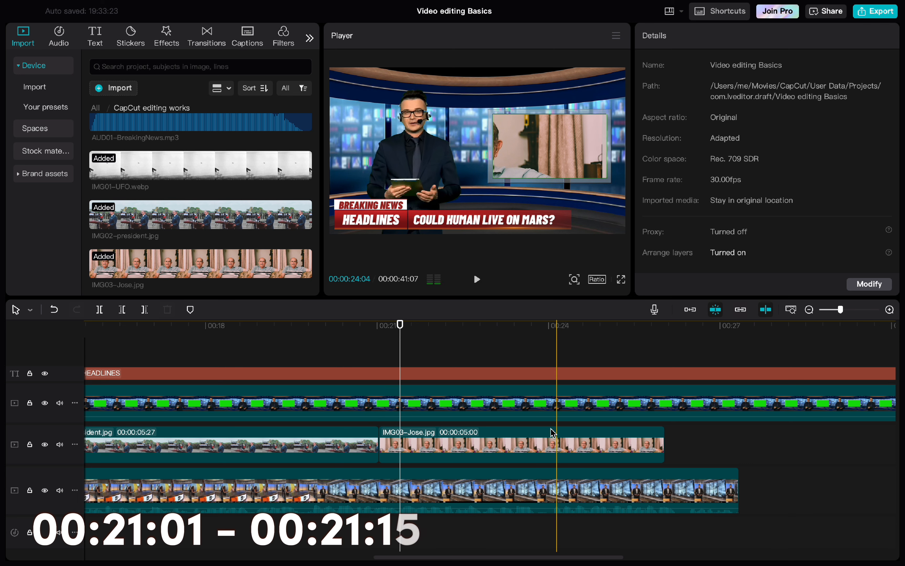
Step: Shrink IMG03-Jose.jpg to fill the studio screen and shorten it so that it ends at 00:00:21:15
left_click(465, 448)
left_click_drag(353, 64, 441, 123)
left_click_drag(505, 138, 579, 136)
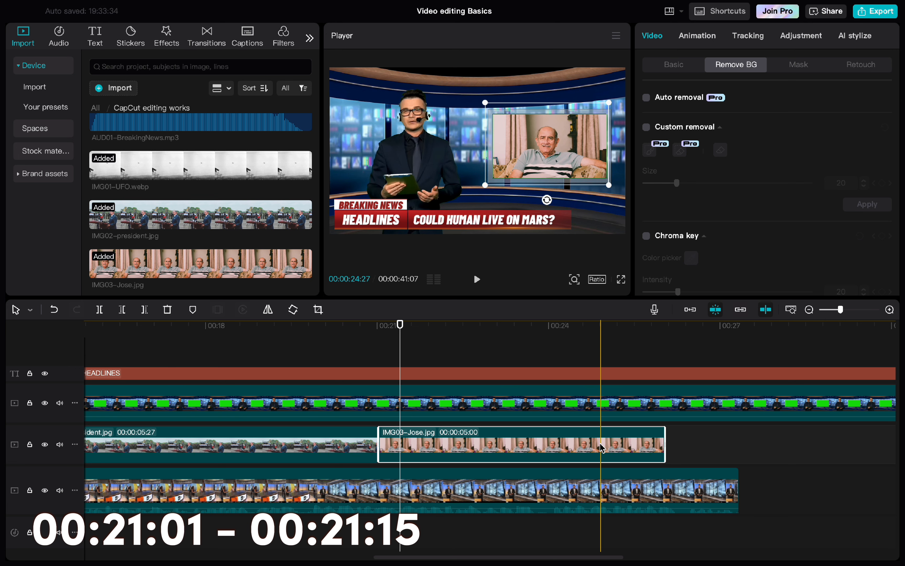
left_click_drag(664, 445, 404, 443)
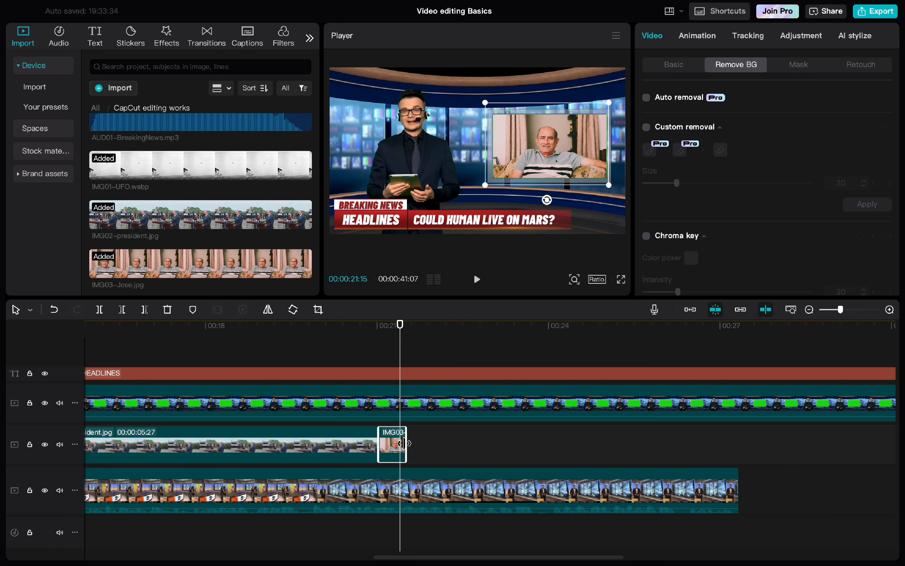
Step: Add IMG04-class.jpg directly after IMG03-Jose.jpg, then shrink and position it to fill the studio screen
scroll(230, 174, "down", 3)
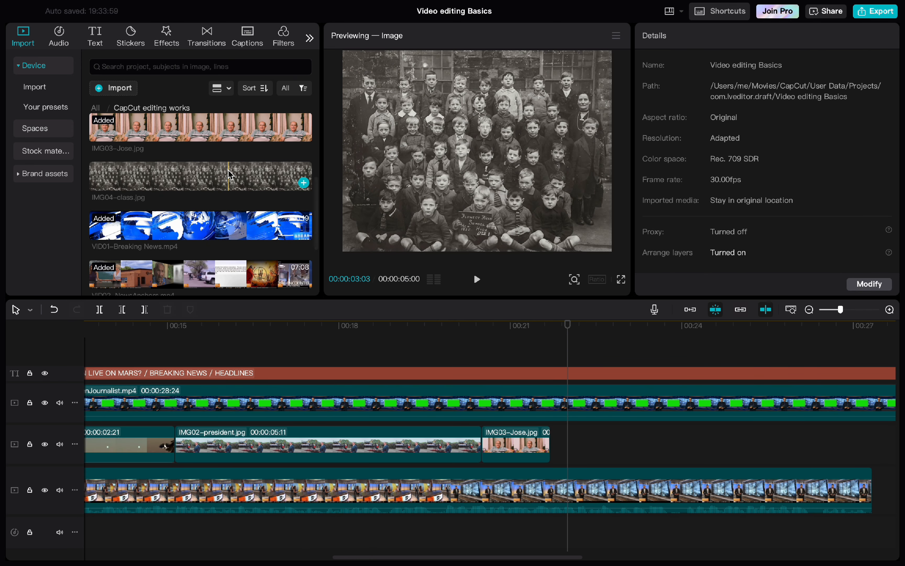
left_click_drag(224, 176, 552, 441)
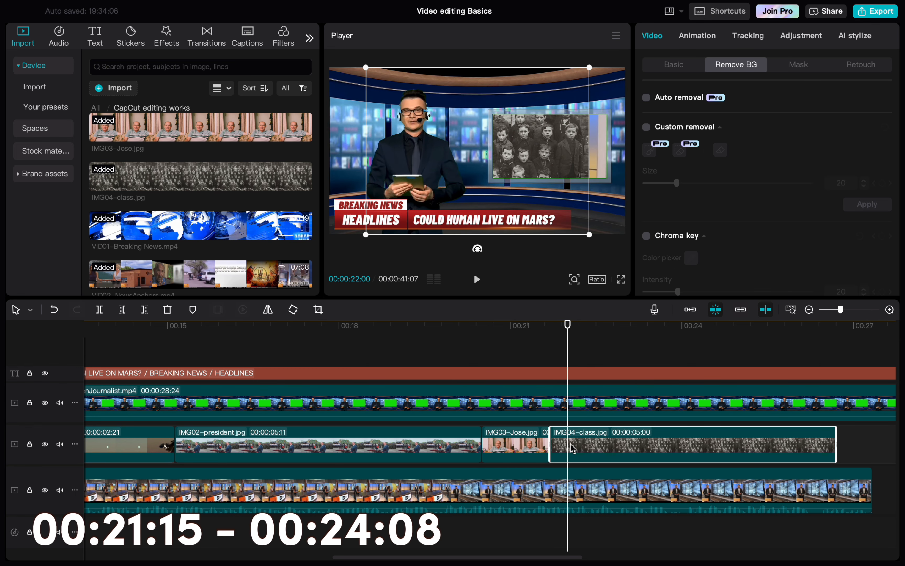
left_click_drag(544, 155, 624, 162)
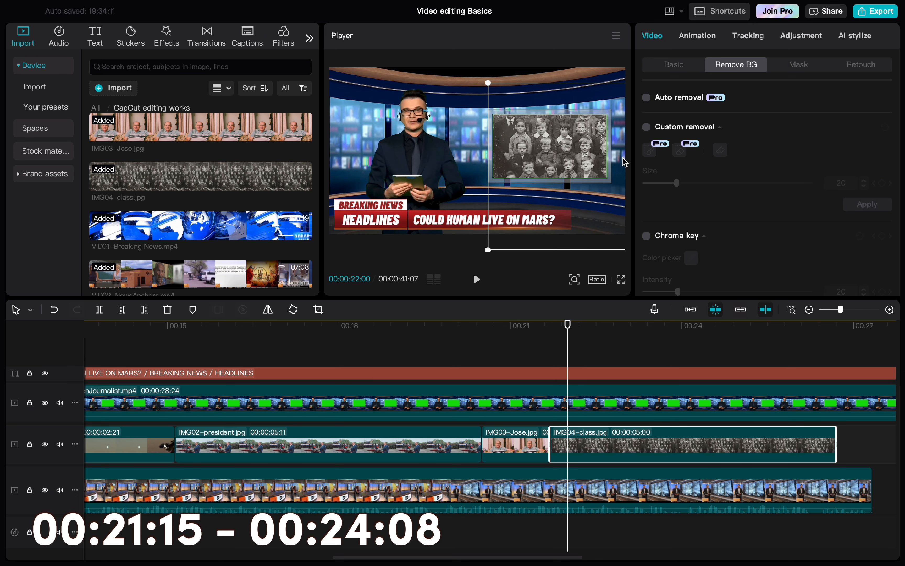
left_click_drag(569, 136, 516, 138)
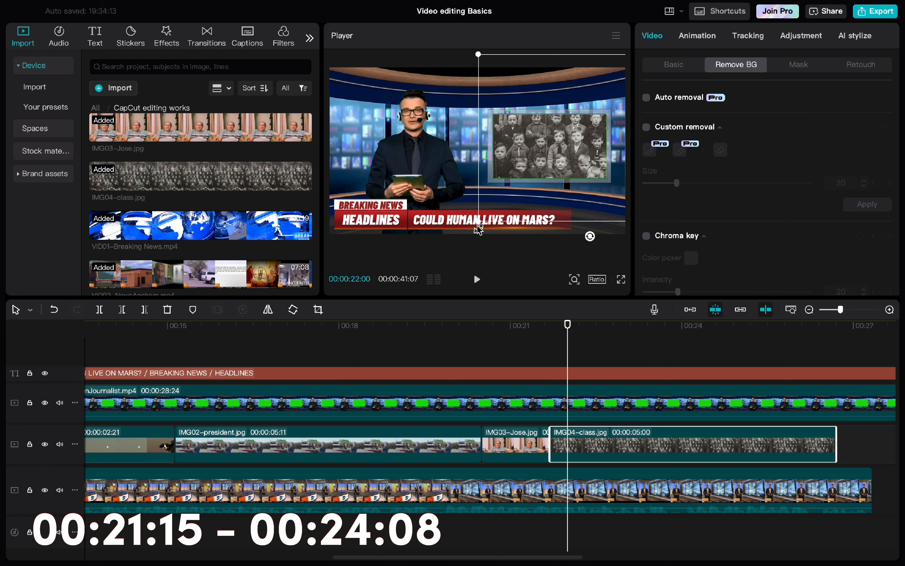
left_click_drag(478, 221, 530, 156)
left_click_drag(606, 104, 621, 102)
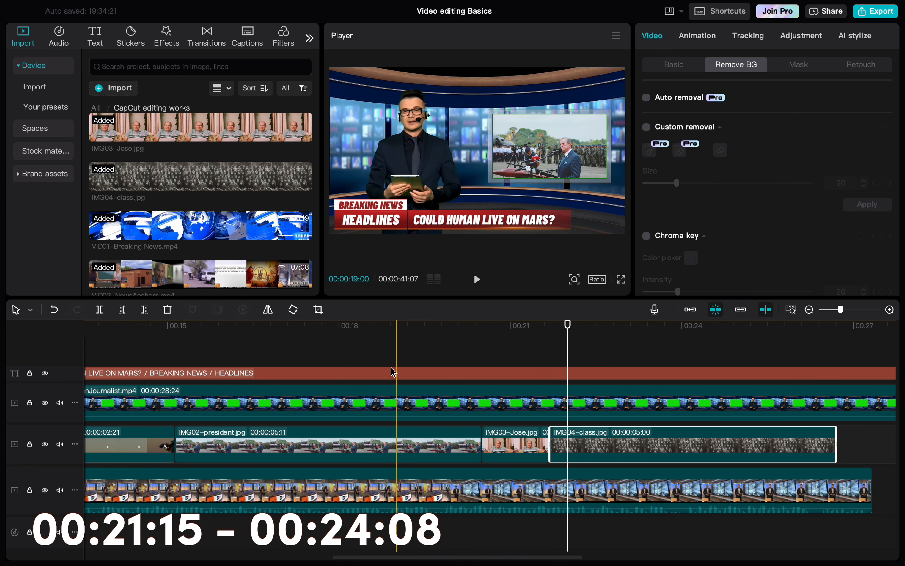
Step: Shorten IMG04-class.jpg so that it ends at 00:00:24:08 and play the green-screen insert sequence
left_click(366, 348)
scroll(647, 447, "right", 3)
left_click(649, 447)
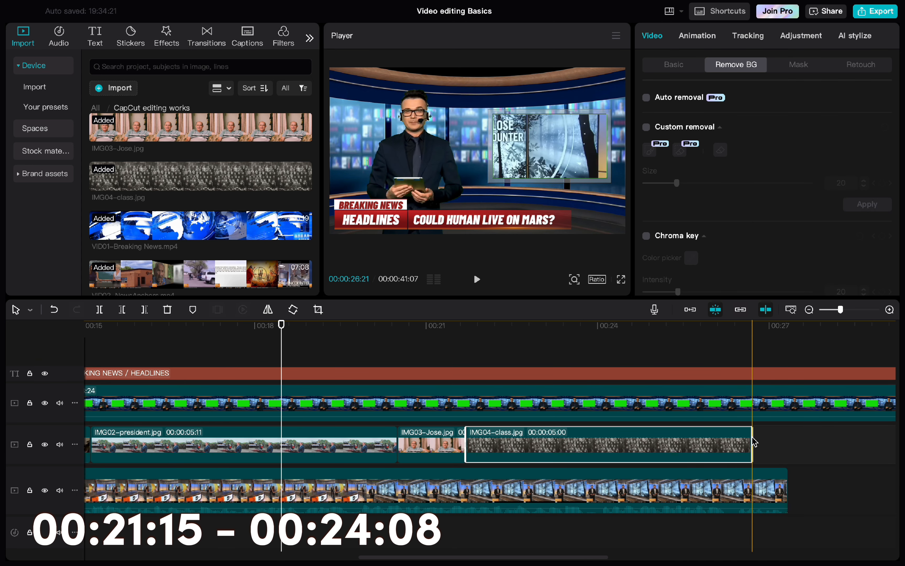
left_click_drag(750, 437, 714, 437)
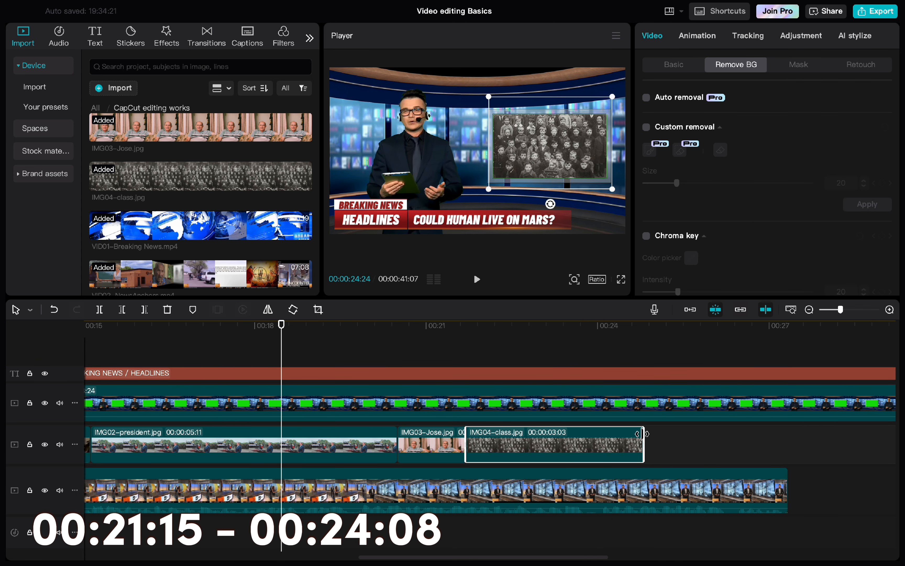
scroll(610, 431, "down", 2)
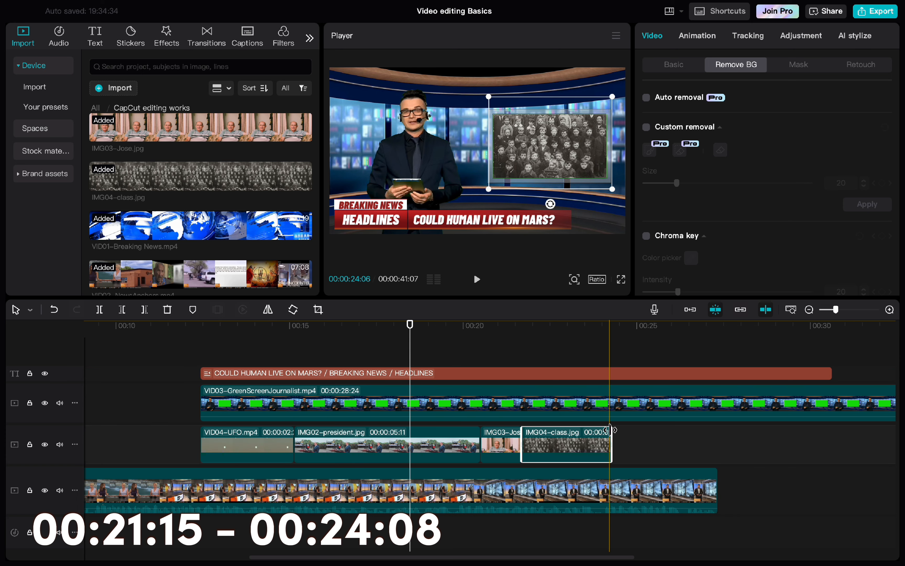
left_click(136, 421)
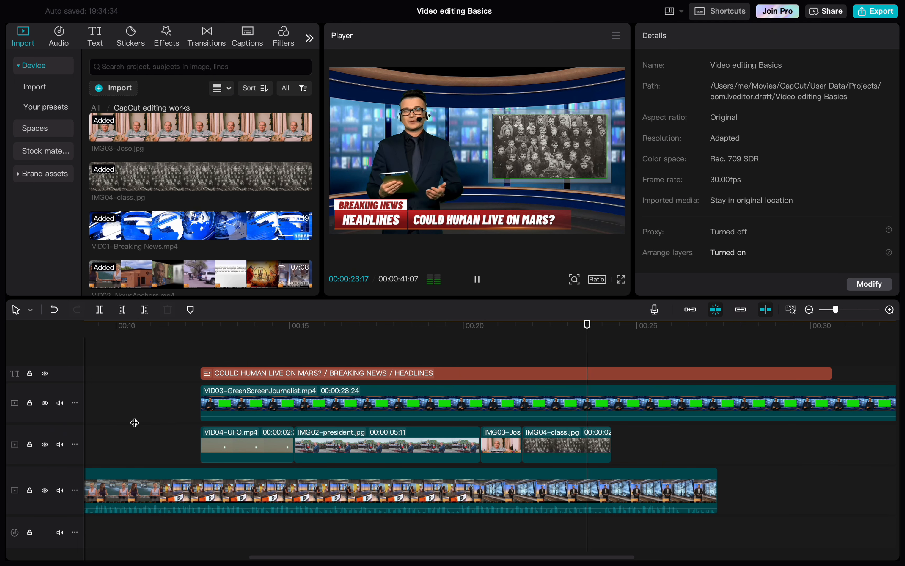
scroll(611, 359, "left", 3)
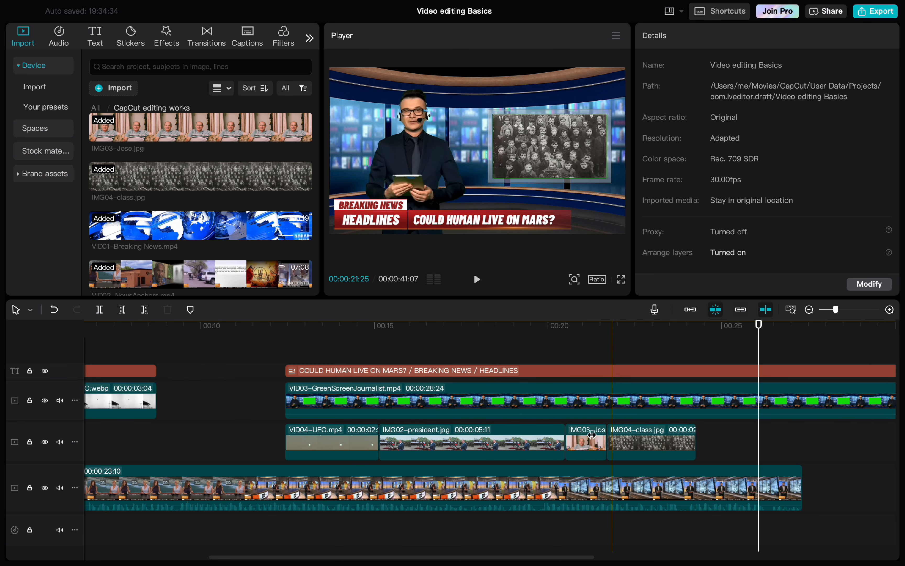
Step: Add VID04-UFO.mp4 a second time directly after IMG04-class.jpg, starting at 00:00:24:08
left_click(620, 359)
scroll(214, 218, "down", 3)
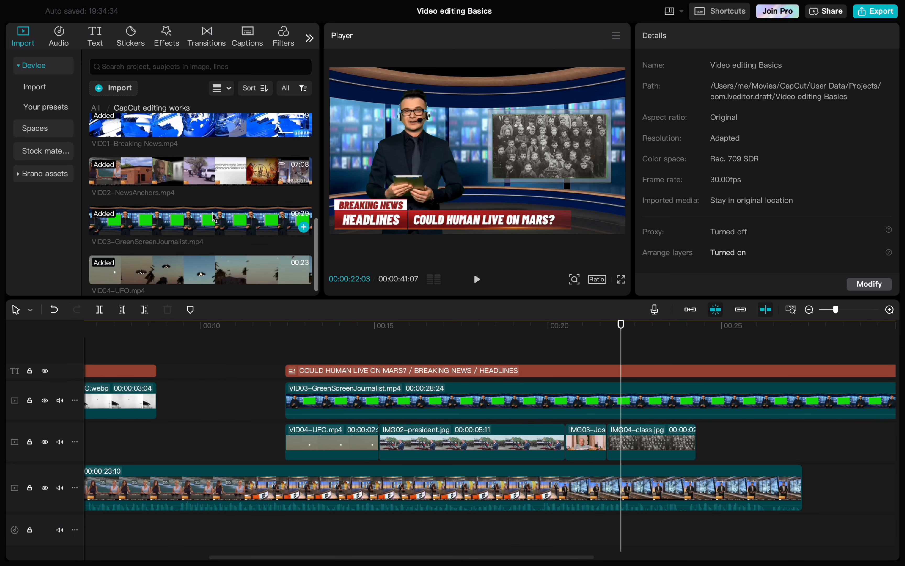
left_click_drag(164, 264, 700, 449)
scroll(699, 449, "right", 7)
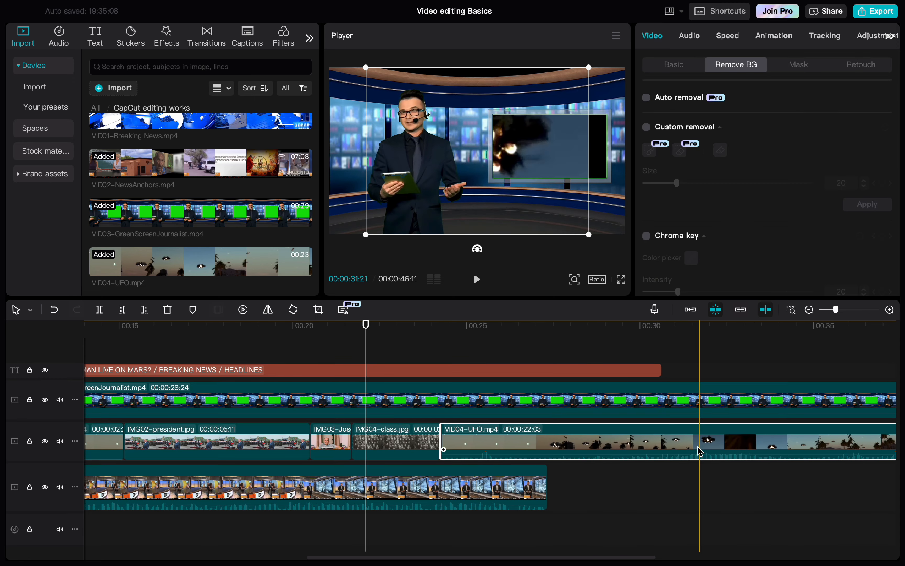
Step: Mute the audio of the second VID04-UFO.mp4 clip and play the section around it
left_click(430, 352)
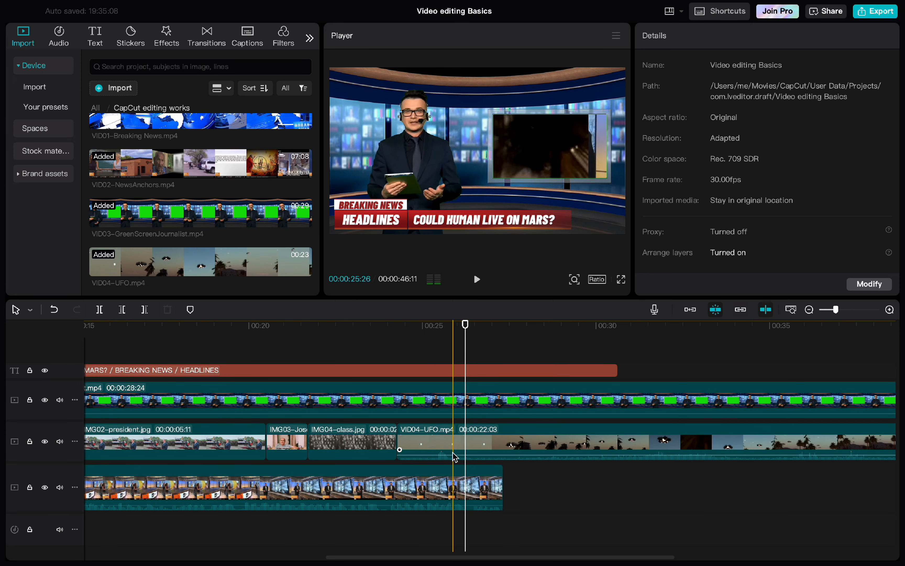
left_click(454, 454)
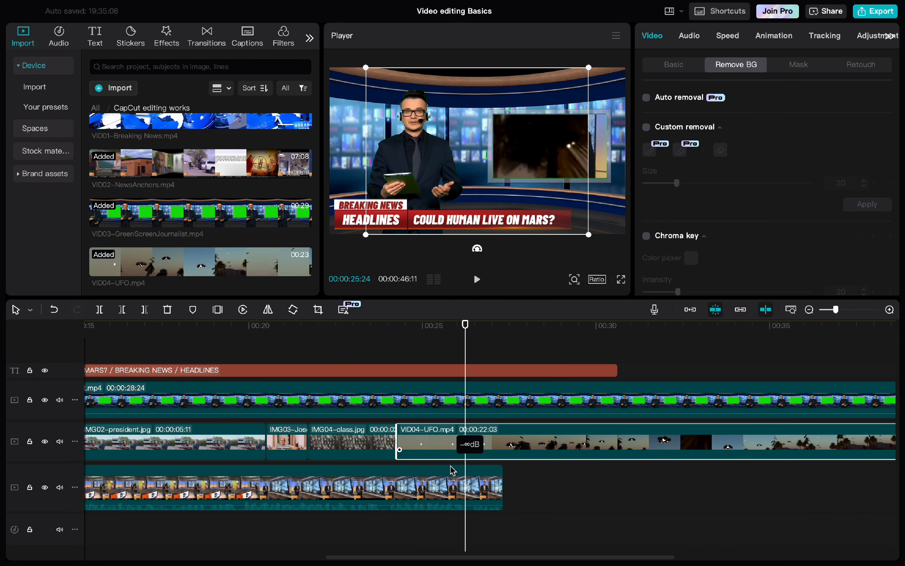
key("space")
key("space")
Step: Cut the second VID04-UFO.mp4, VID03-GreenScreenJournalist.mp4 and the headline template at 00:00:28:00, deleting everything after it
left_click(523, 355)
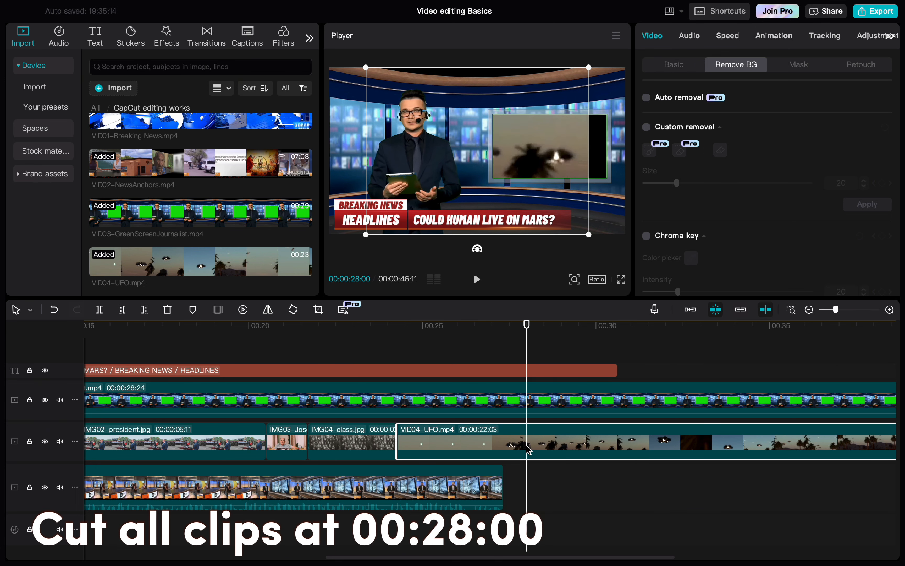
left_click(145, 310)
left_click(530, 405)
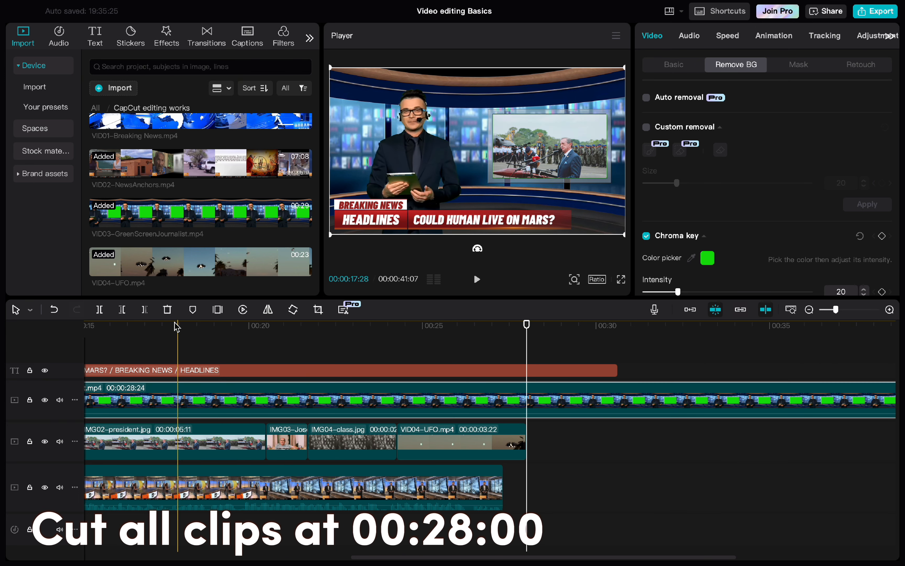
left_click(144, 309)
left_click(561, 370)
left_click(145, 309)
Step: Extend VID02-NewsAnchors.mp4 so that it ends at 00:00:28:00 and play the final section
left_click(615, 486)
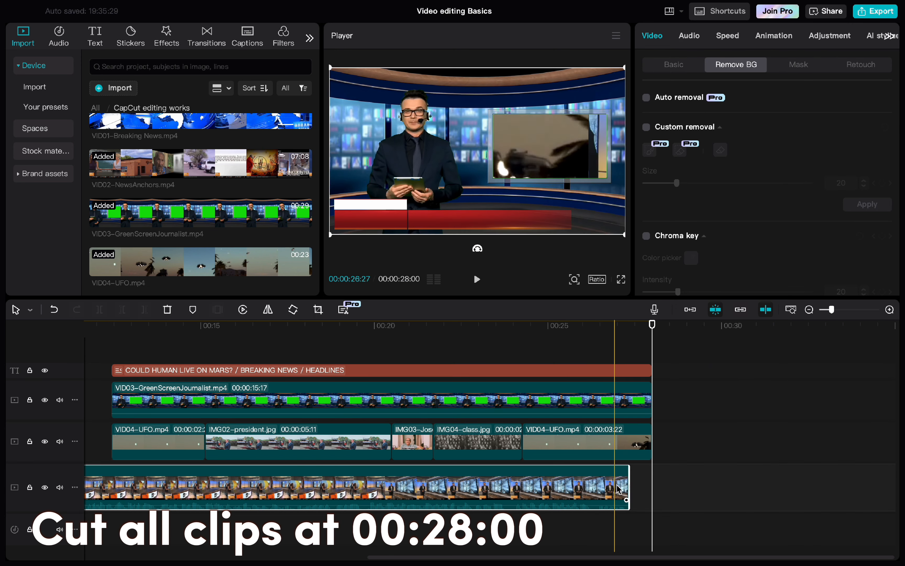
left_click_drag(629, 485, 652, 486)
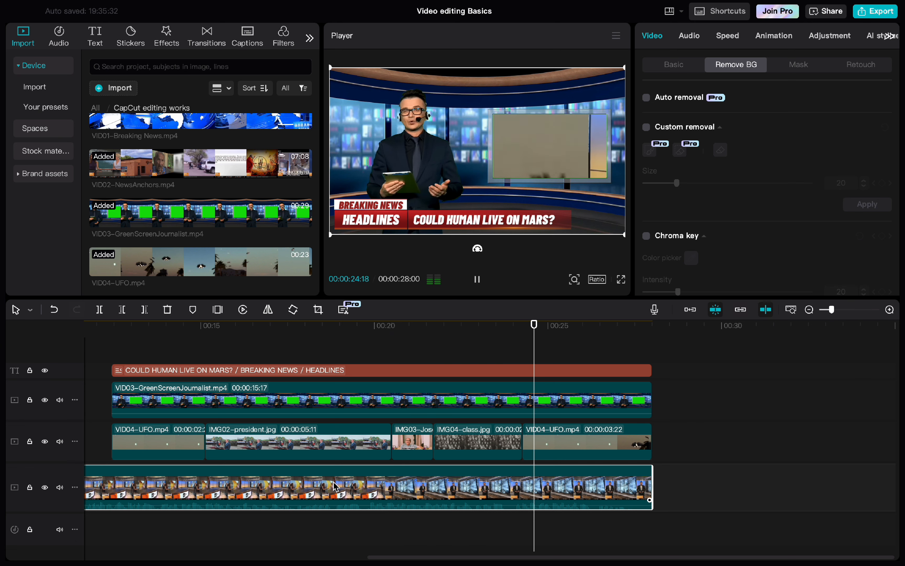
key("space")
Step: Shrink the second VID04-UFO.mp4 clip and position it to fill the studio screen, playing the result
left_click(578, 444)
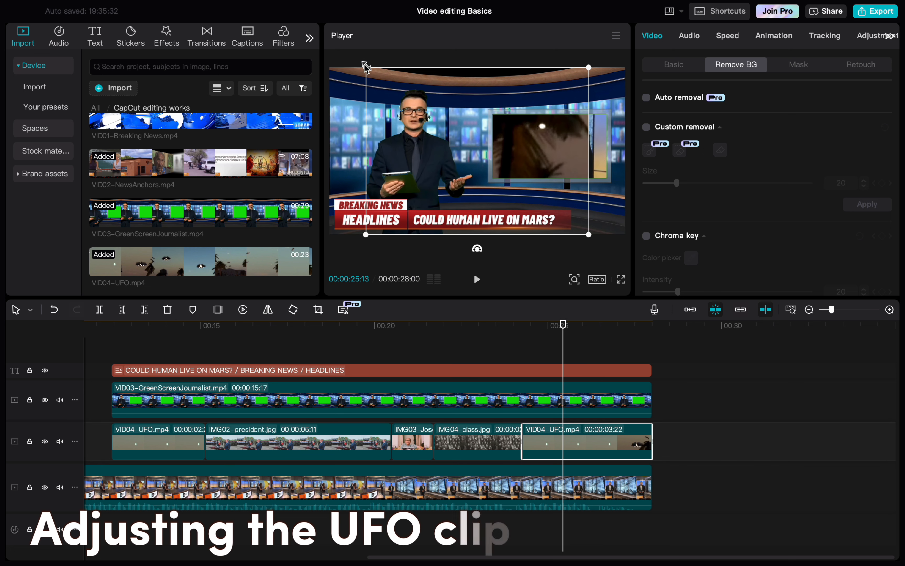
left_click_drag(366, 68, 454, 114)
left_click_drag(574, 138, 606, 104)
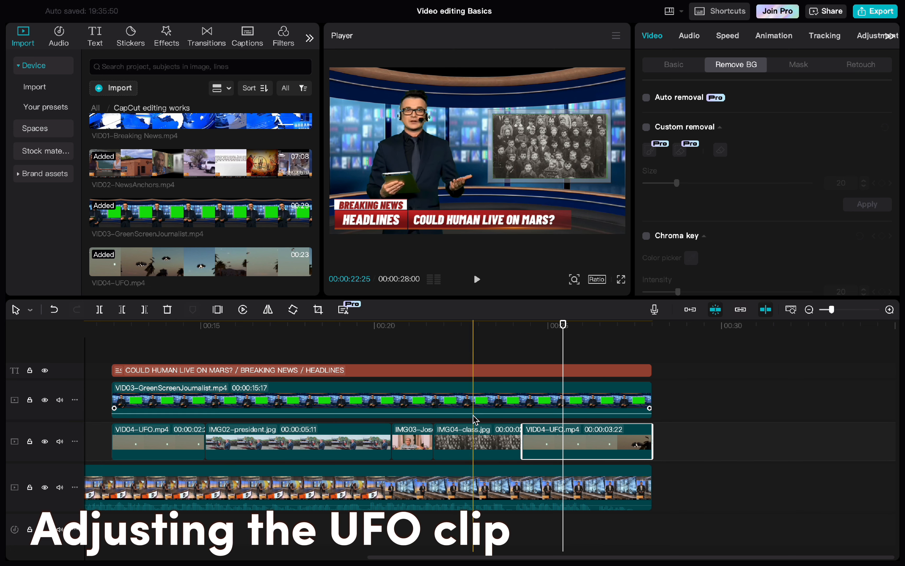
left_click(497, 342)
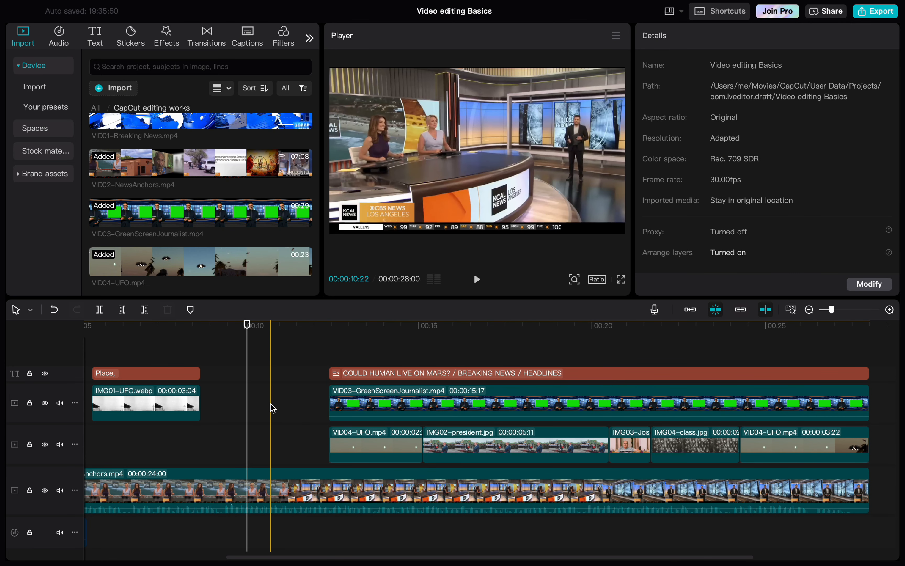
Step: Open the video effects library and play the opening of the VID03-GreenScreenJournalist.mp4 section
left_click(169, 44)
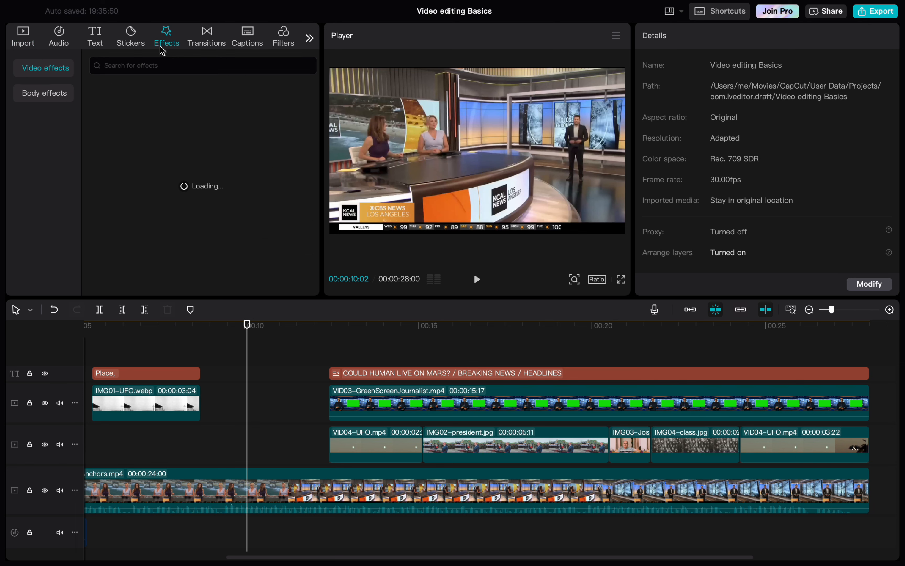
left_click(302, 370)
key("space")
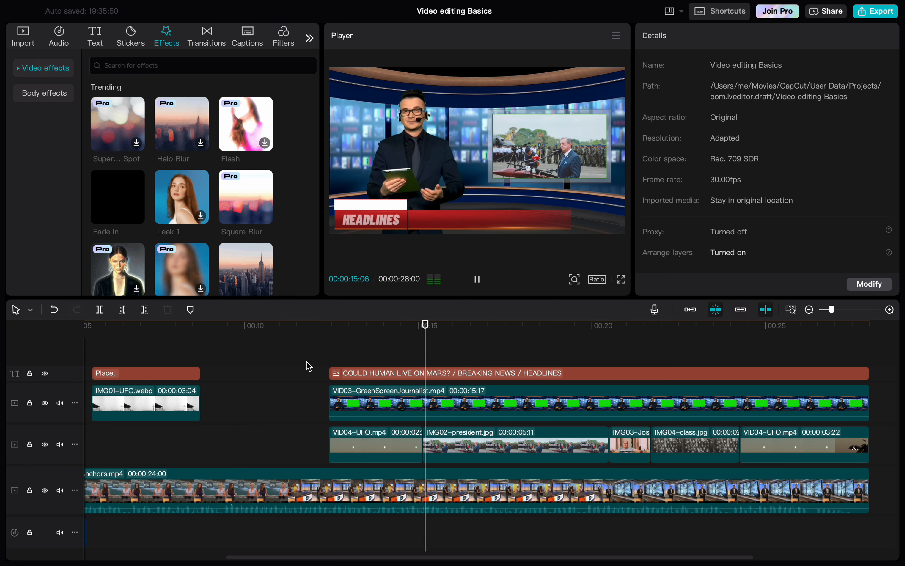
key("space")
Step: Search the video effects for zoom and browse the matching effects
left_click(116, 66)
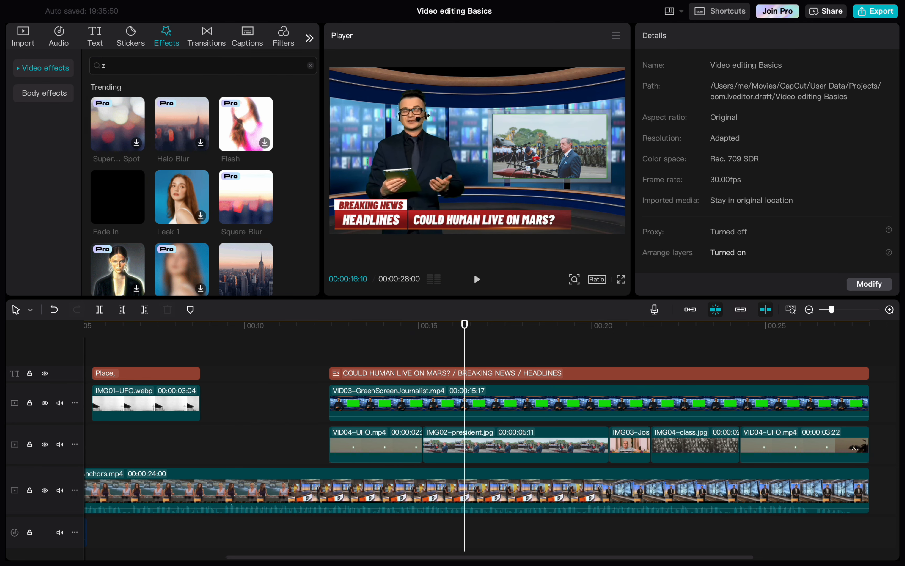
type("zoom")
key("Return")
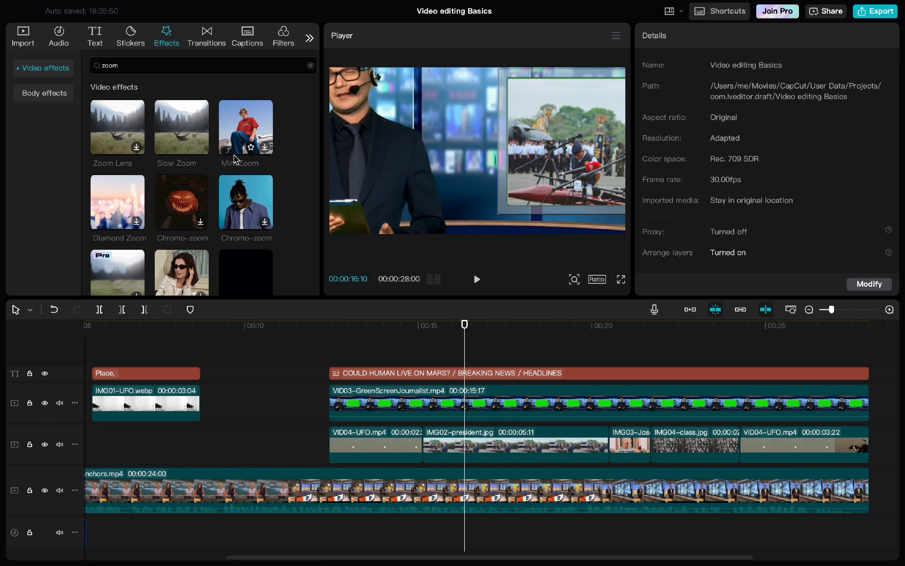
scroll(251, 207, "down", 3)
scroll(251, 207, "down", 3)
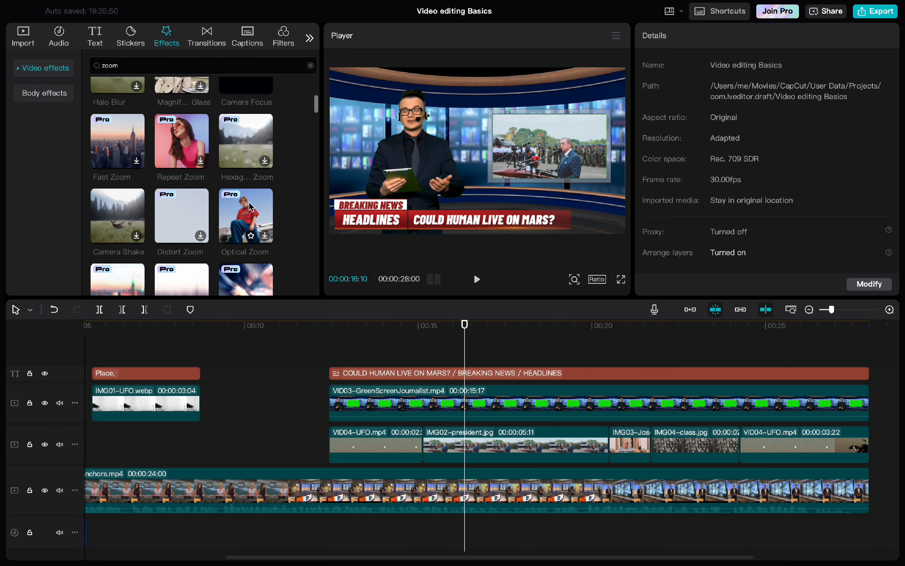
Step: Clear the effect search, add the Blurry Focus effect at the start of the headline template and play it
left_click(311, 66)
scroll(138, 223, "down", 5)
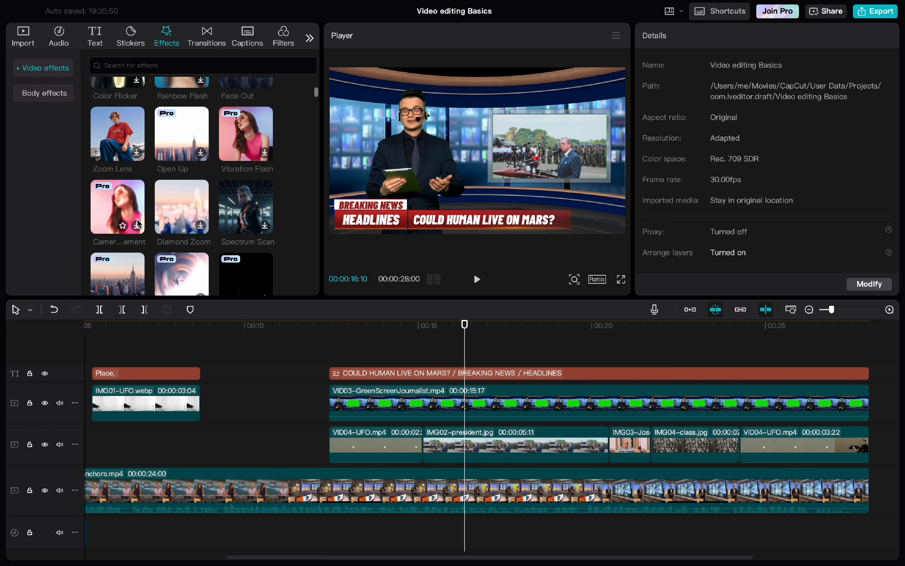
scroll(138, 223, "down", 4)
left_click_drag(187, 214, 334, 359)
left_click(292, 394)
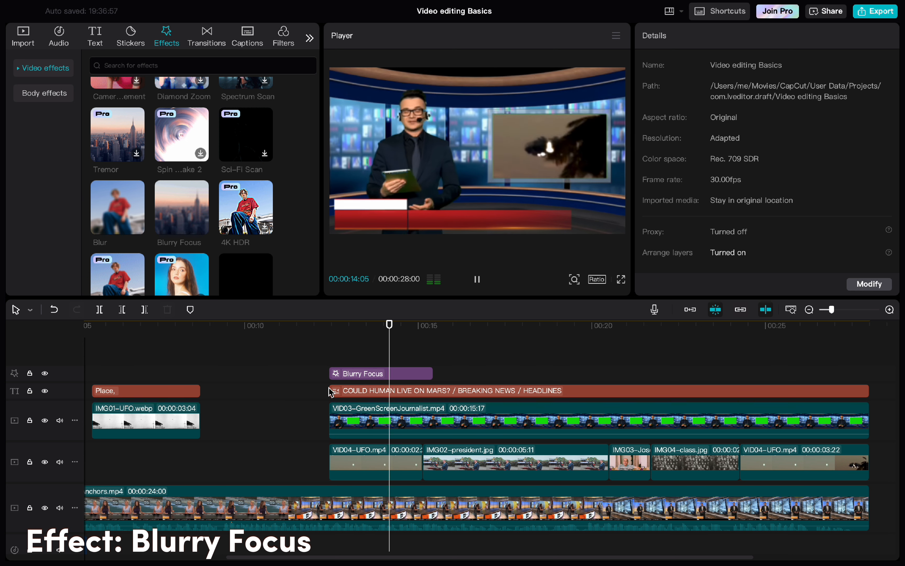
Step: Set the Blurry Focus effect's blur to 5 and play the section again
left_click(421, 374)
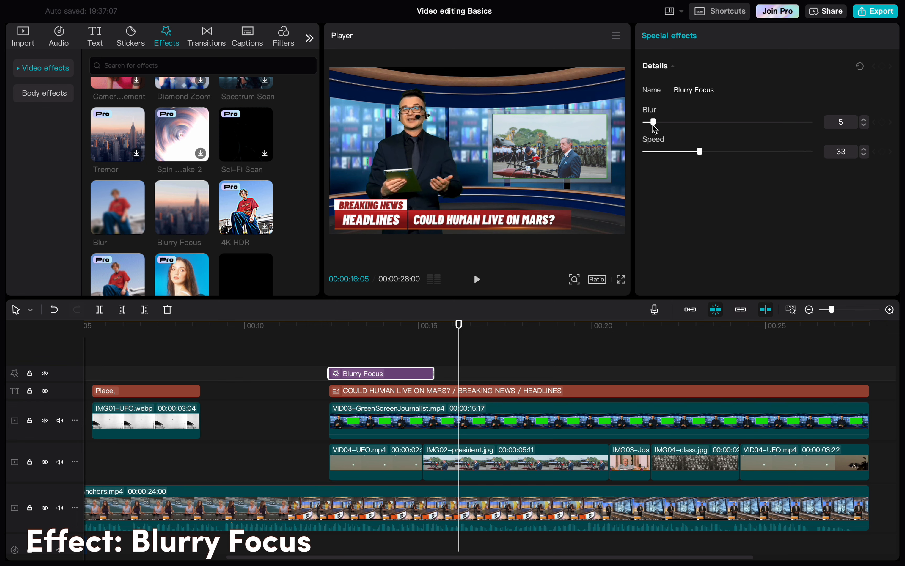
left_click(288, 373)
key("space")
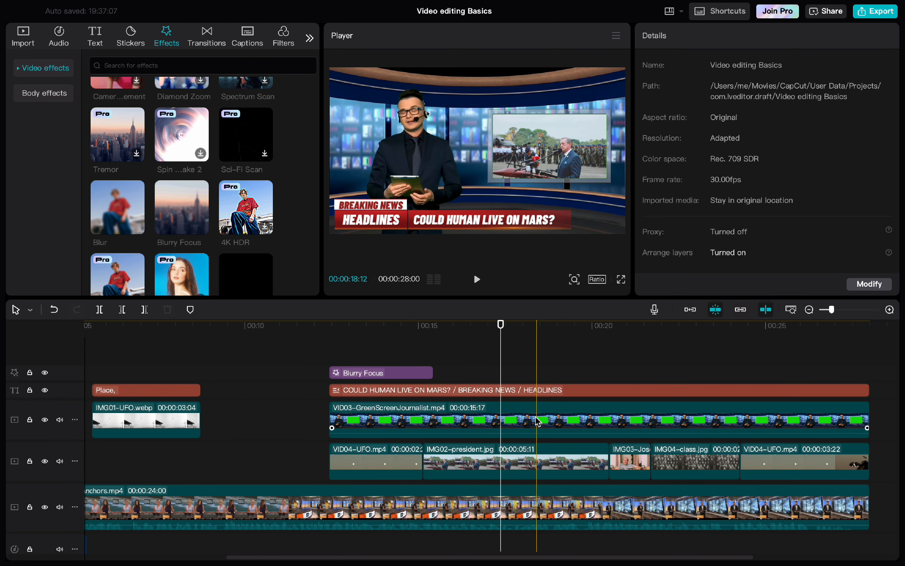
Step: Place the playhead at the start of the IMG03 portrait clip and search the video effects for zoom
left_click(590, 354)
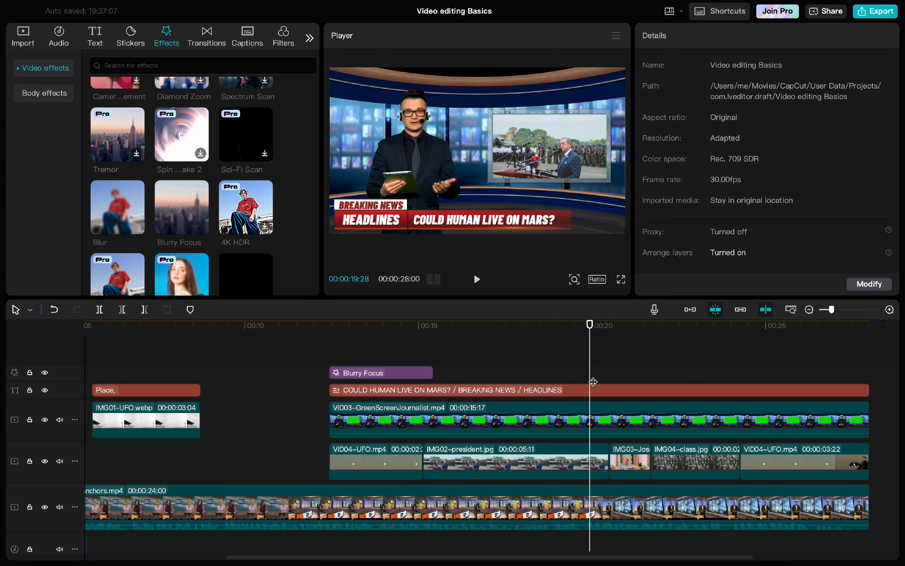
left_click_drag(593, 382, 610, 380)
left_click(618, 458)
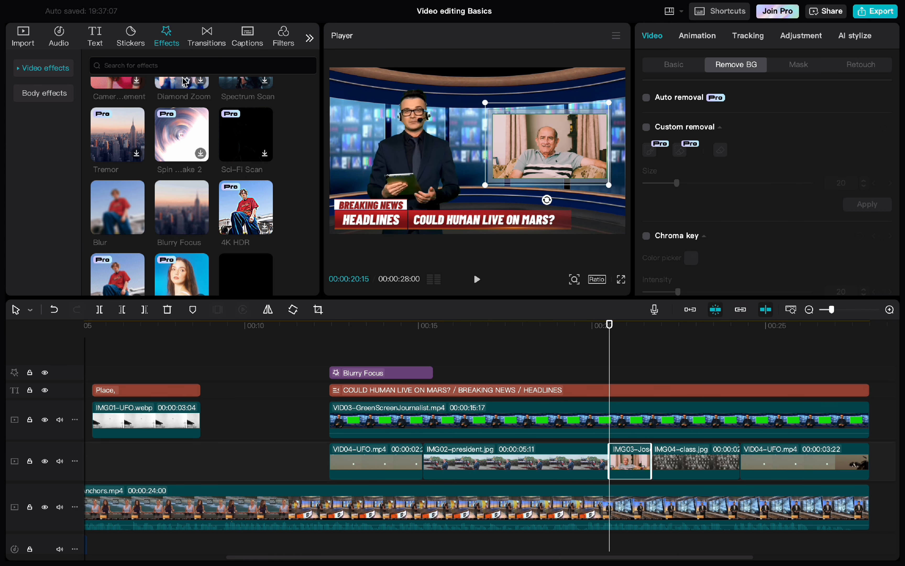
left_click(182, 65)
type("x")
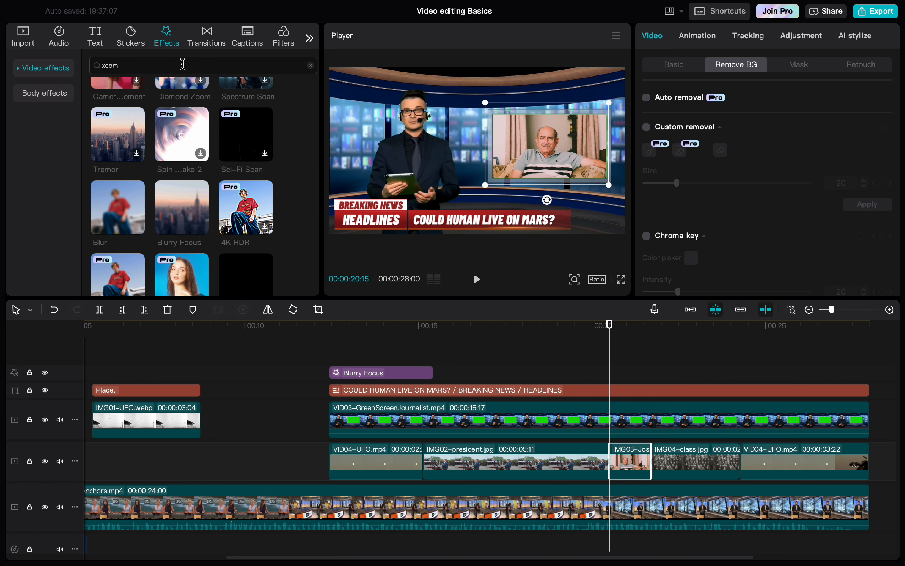
key("BackSpace")
type("zoom")
key("Return")
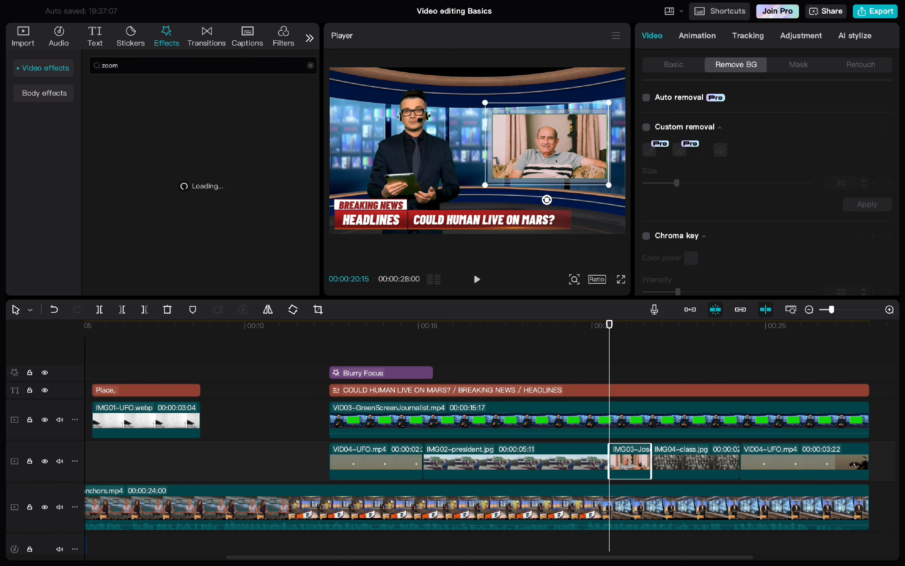
Step: Add the Slow Zoom effect at the start of the IMG03 portrait clip, above the headline template, and play it
left_click_drag(182, 128, 611, 377)
left_click(595, 376)
key("space")
key("space")
scroll(596, 375, "right", 4)
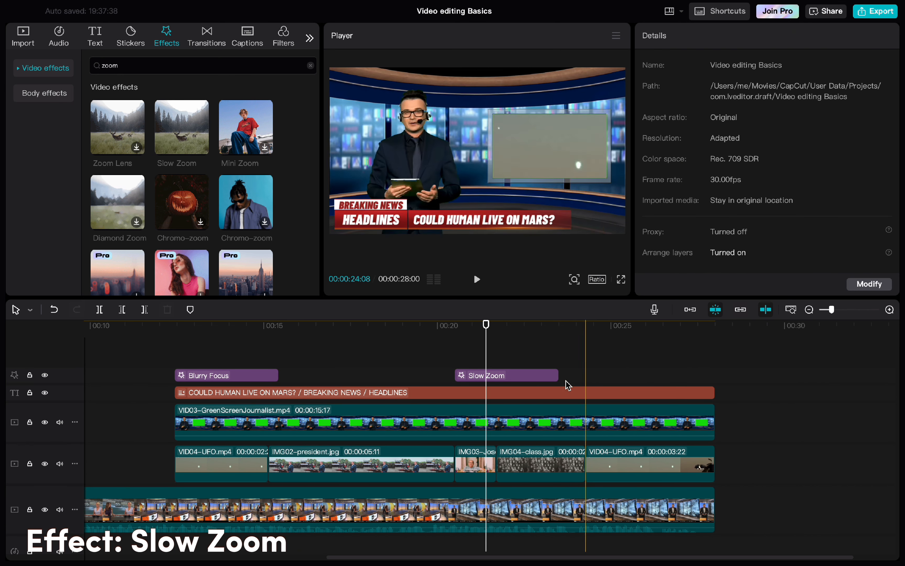
Step: Set the Slow Zoom's range to 38 and speed to 6, and move it onto a track directly above the image clips
left_click(538, 376)
left_click_drag(753, 151, 655, 181)
left_click_drag(512, 376, 512, 452)
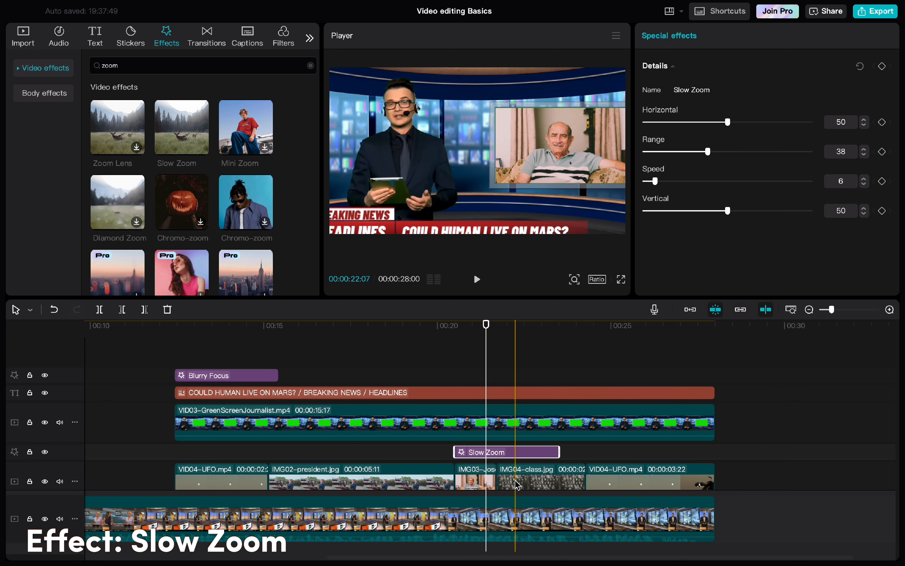
left_click(440, 457)
left_click(479, 452)
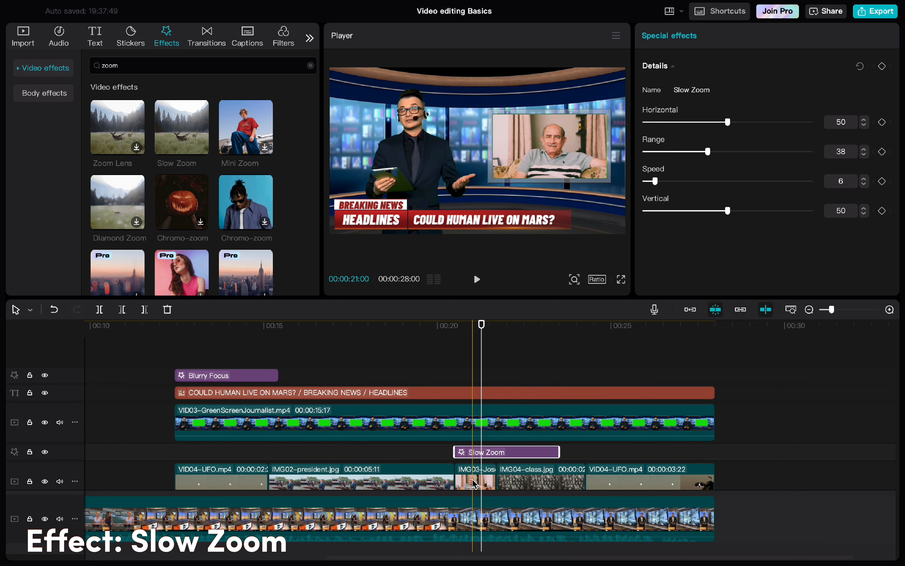
Step: Reduce the Slow Zoom's range further, play it, and trim the effect to the end of the IMG03 portrait clip
left_click_drag(708, 152, 669, 153)
left_click(422, 452)
key("space")
key("space")
left_click_drag(559, 452, 497, 452)
Step: Add a second Slow Zoom effect at the start of IMG04-class.jpg, lower its speed and play the result
left_click_drag(181, 127, 528, 455)
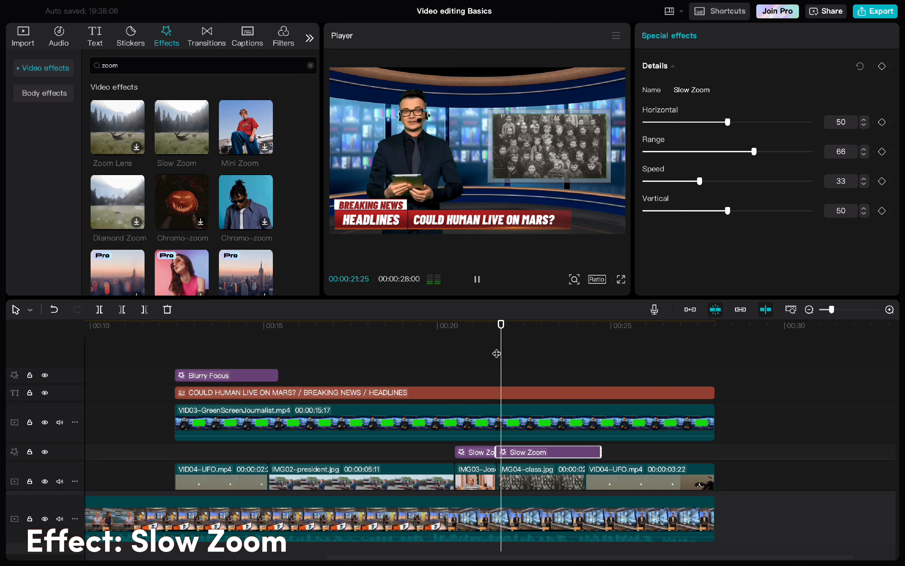
key("super+plus")
left_click_drag(699, 181, 662, 183)
left_click(486, 358)
key("space")
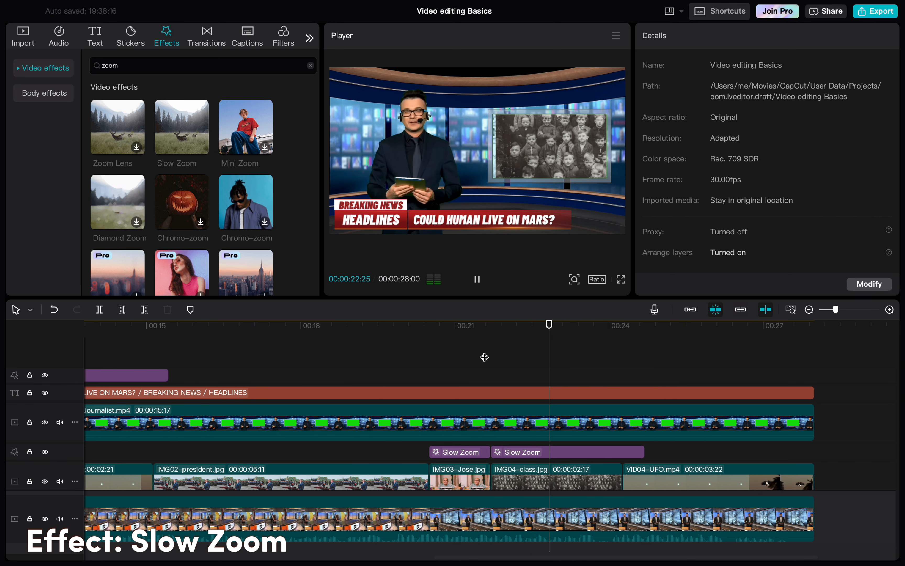
Step: Trim the second Slow Zoom effect to the end of IMG04-class.jpg and slightly increase its range
key("space")
left_click_drag(644, 452, 623, 452)
left_click_drag(754, 153, 767, 153)
left_click(573, 150)
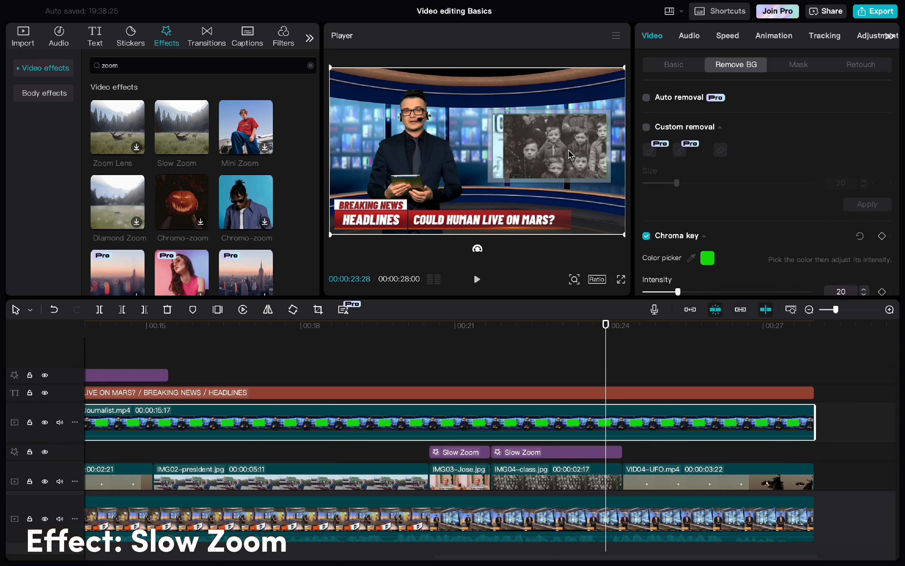
left_click(572, 479)
left_click(782, 355)
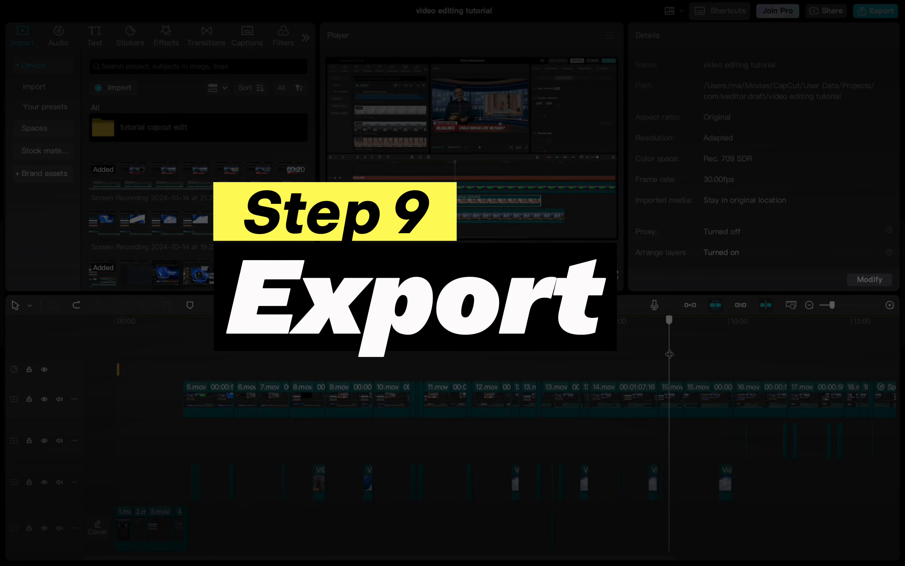
left_click_drag(669, 354, 692, 350)
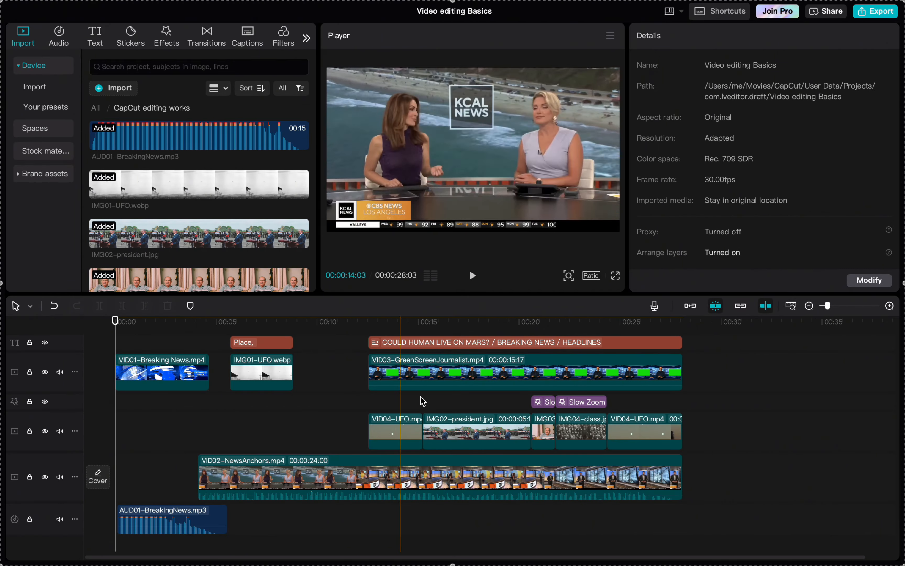
Step: Replace the project cover image with the video frame showing the globe and BREAKING NEWS title, and save the cover
scroll(521, 405, "down", 3)
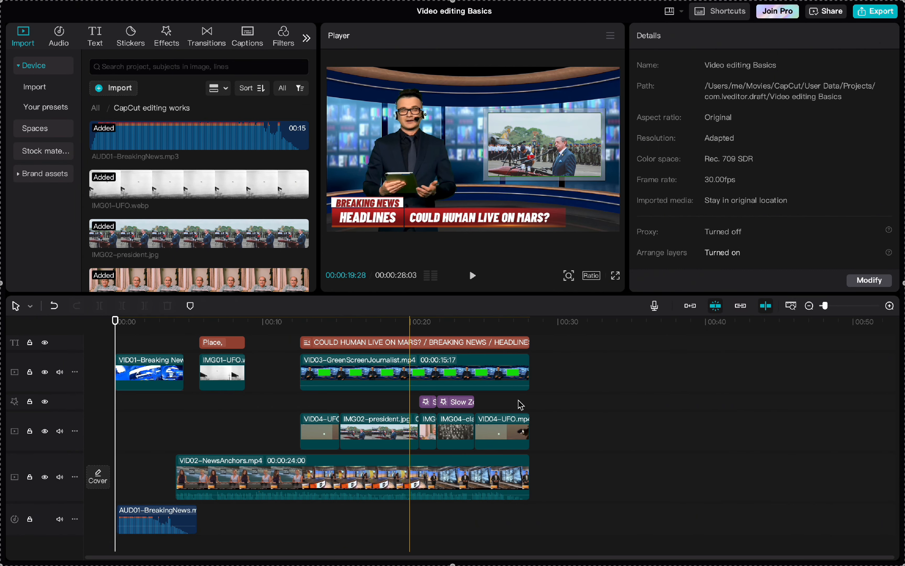
left_click(98, 477)
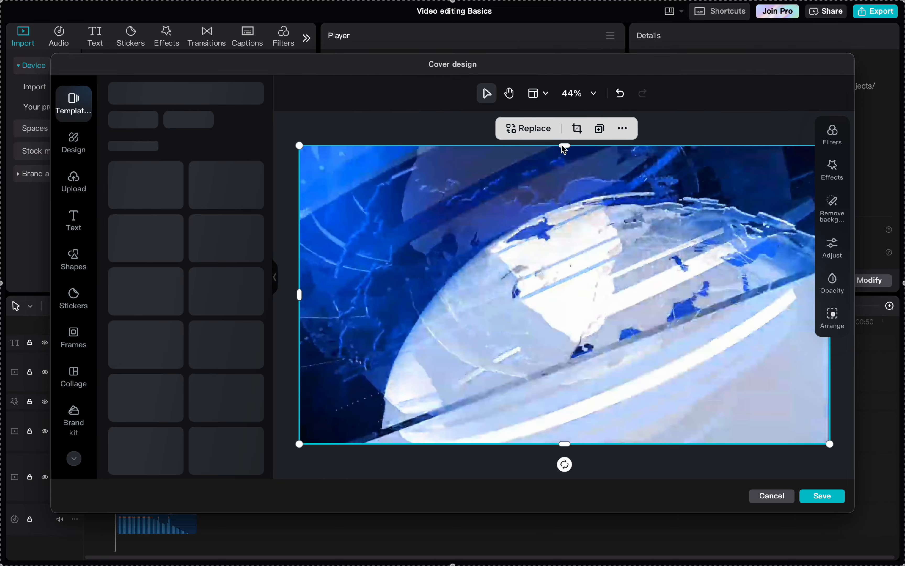
left_click(529, 128)
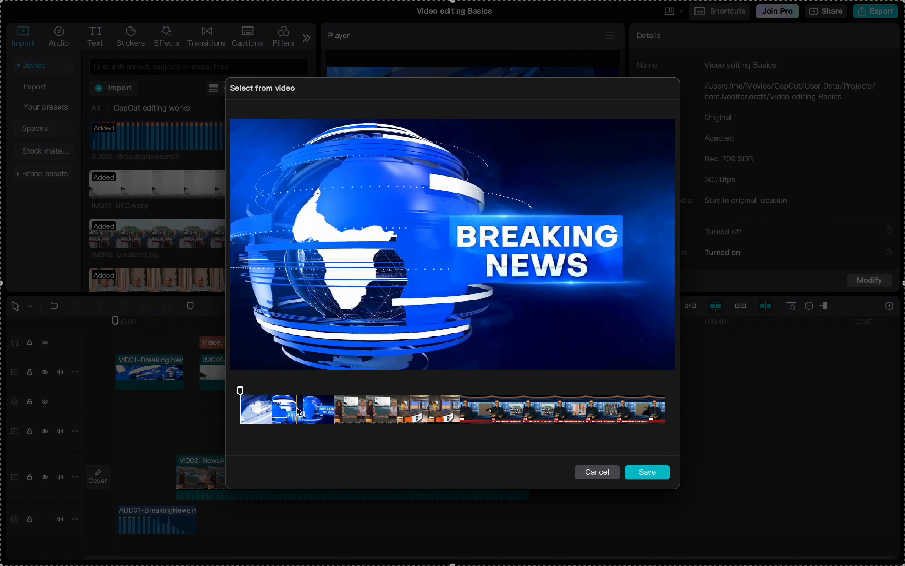
left_click(304, 413)
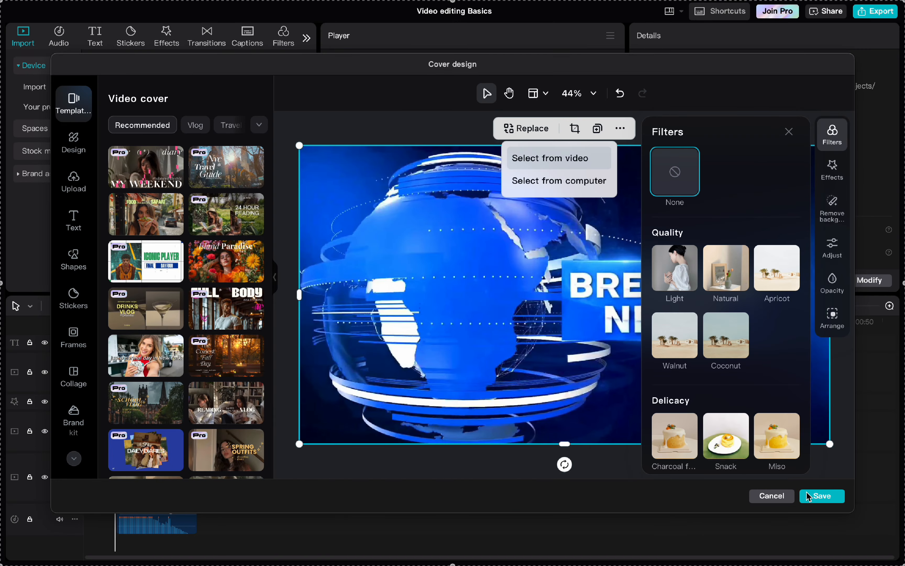
left_click(809, 497)
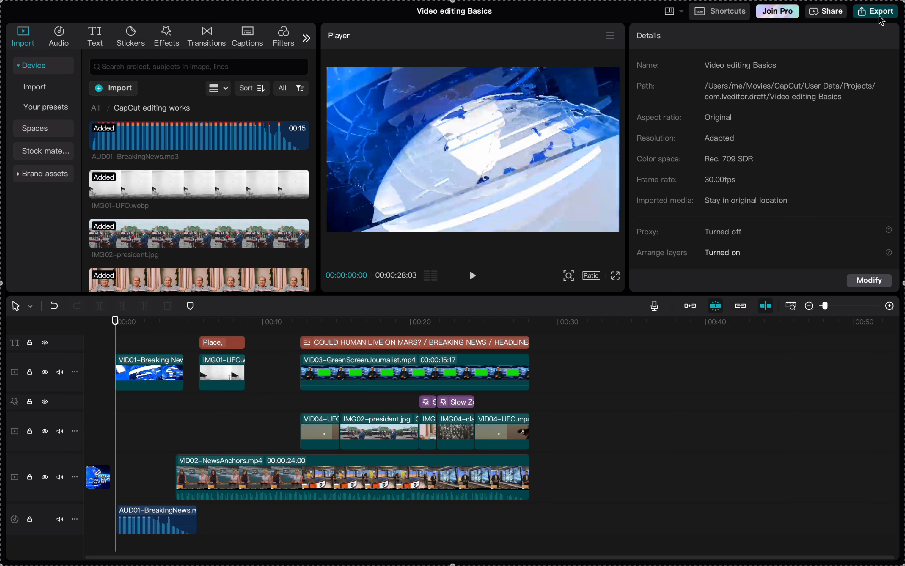
Step: Export Video editing Basics as a 1080P HEVC mov at 30fps, with MP3 audio and the cover at the beginning
left_click(876, 11)
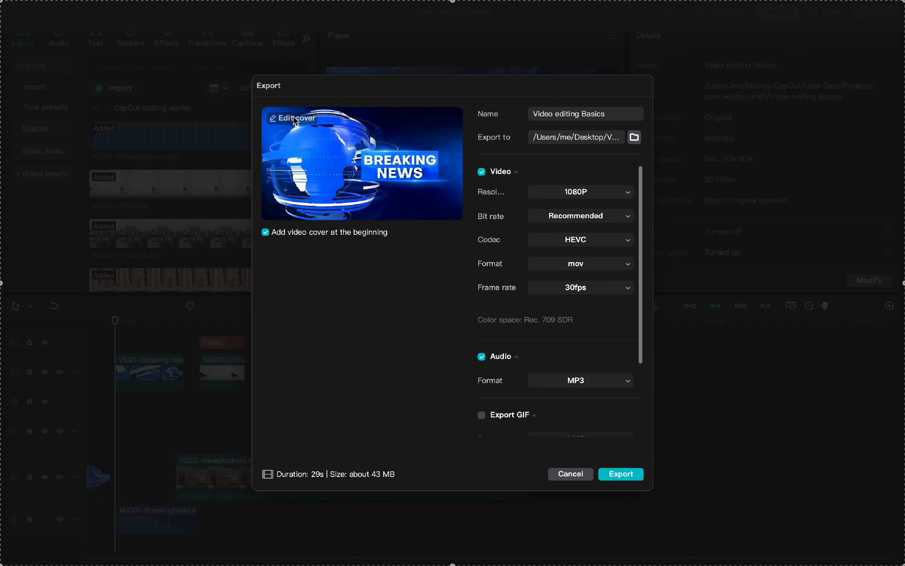
scroll(560, 339, "down", 5)
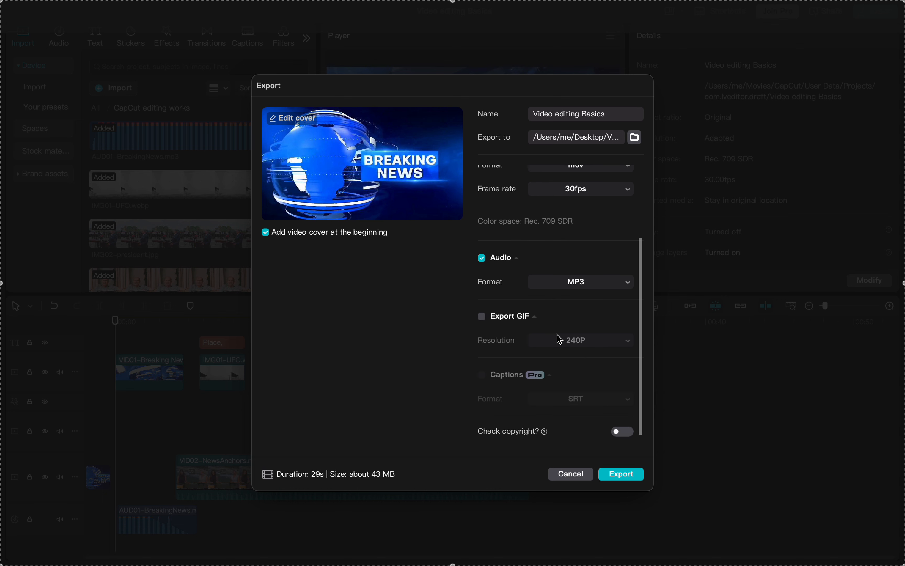
left_click(622, 474)
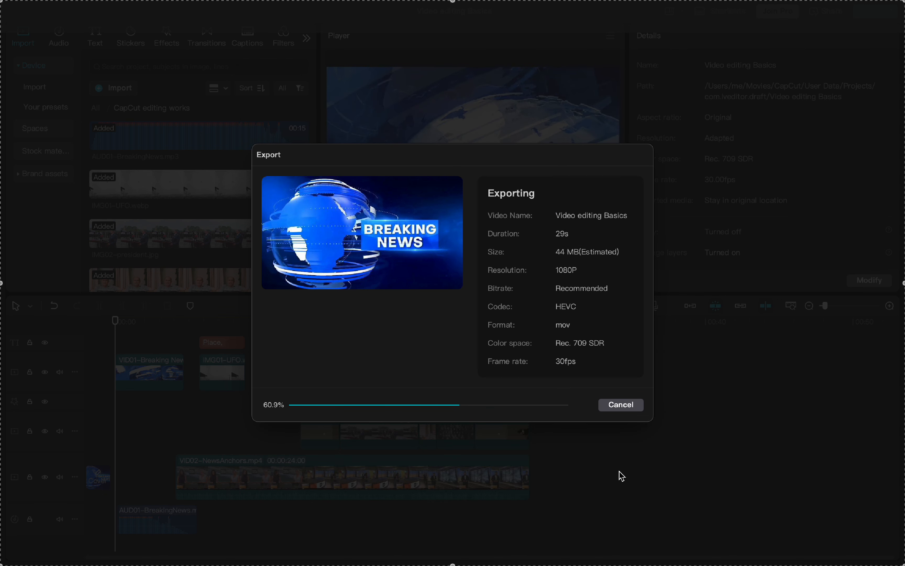